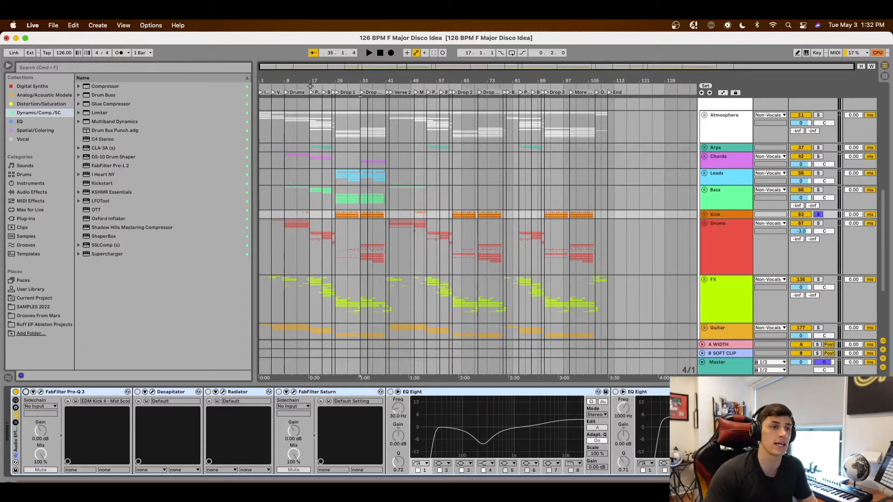
# Unfold the Kick group and place the playback start at the Drop 1 marker on the Kick 1 track.
pyautogui.click(704, 215)
pyautogui.scroll(-4, 572, 255)
pyautogui.scroll(10, 347, 182)
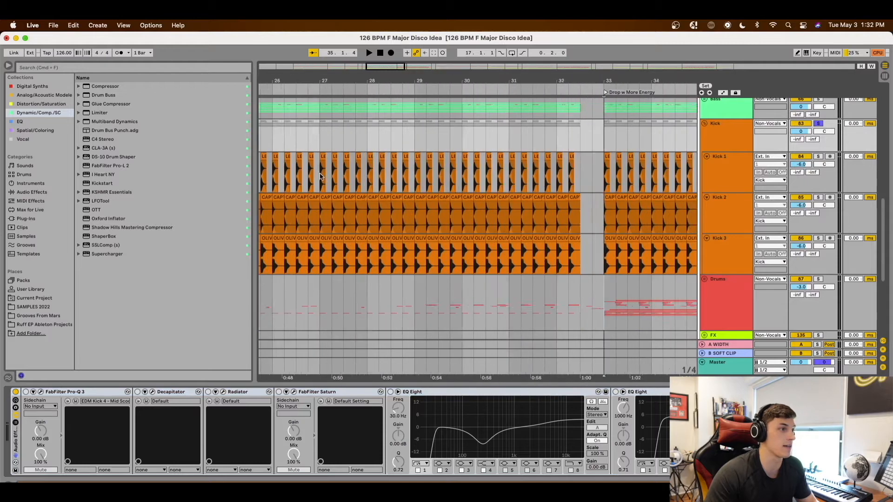
pyautogui.hscroll(-5, 321, 174)
pyautogui.click(352, 176)
# Audition the Kick 1, Kick 2 and Kick 3 layers one after another by soloing each from Drop 1.
pyautogui.click(818, 160)
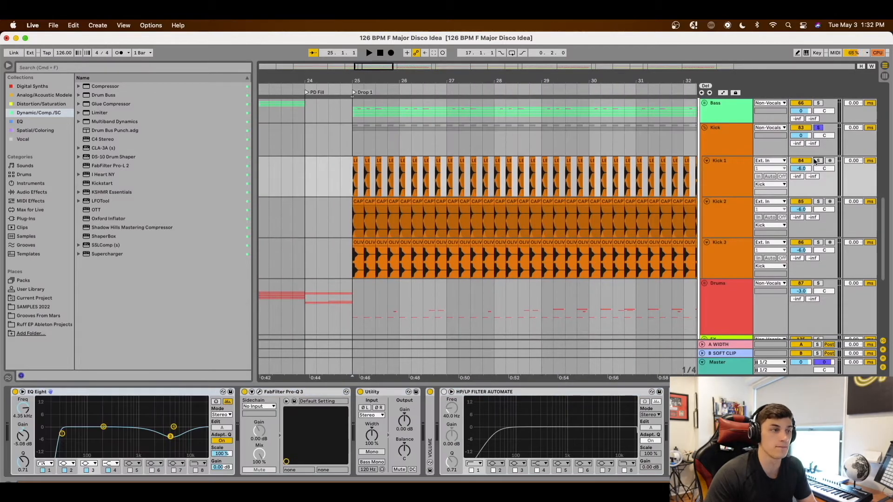
pyautogui.press('space')
pyautogui.click(818, 201)
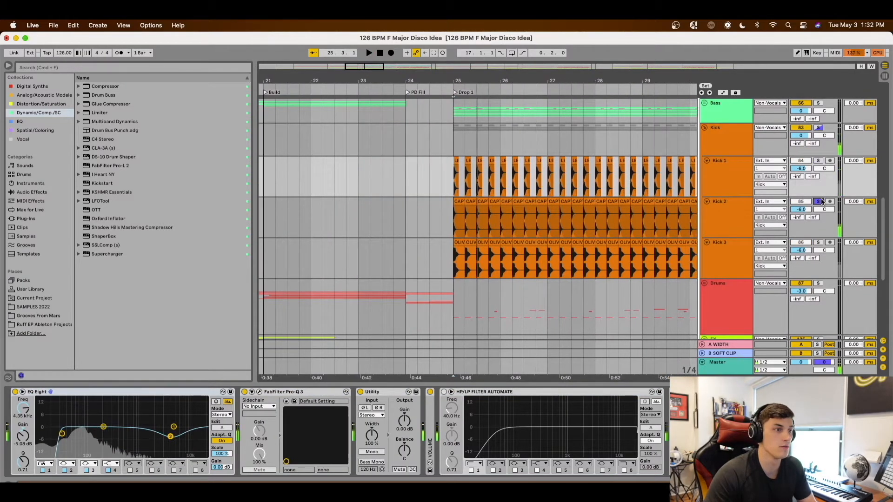
pyautogui.click(818, 242)
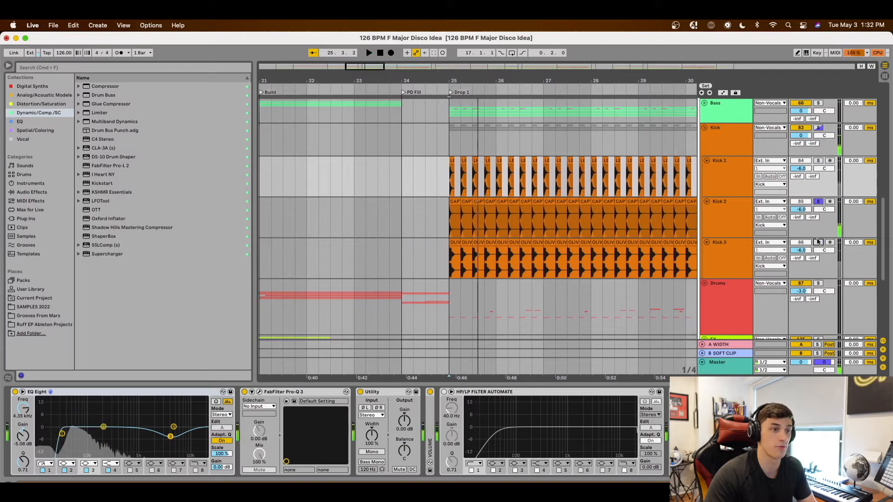
pyautogui.press('space')
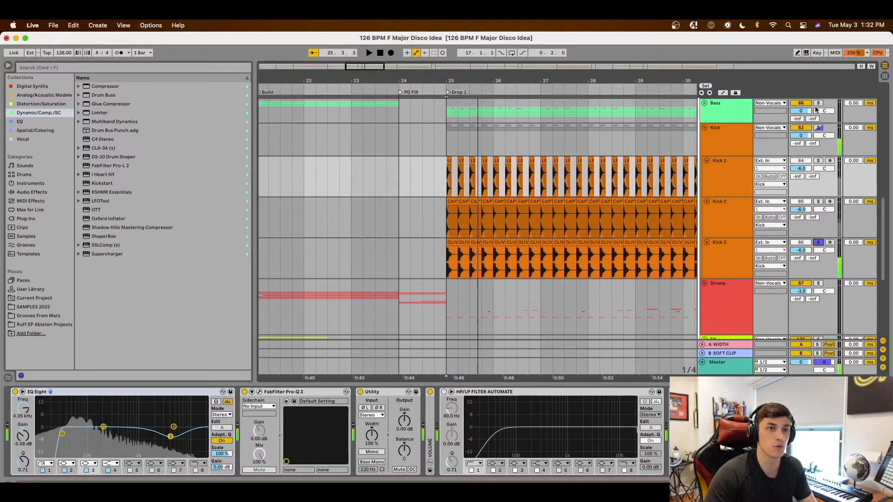
# Solo the whole Kick group and listen to the three layers together from the start of Drop 1.
pyautogui.click(818, 128)
pyautogui.scroll(-4, 637, 131)
pyautogui.hscroll(5, 567, 138)
pyautogui.click(356, 187)
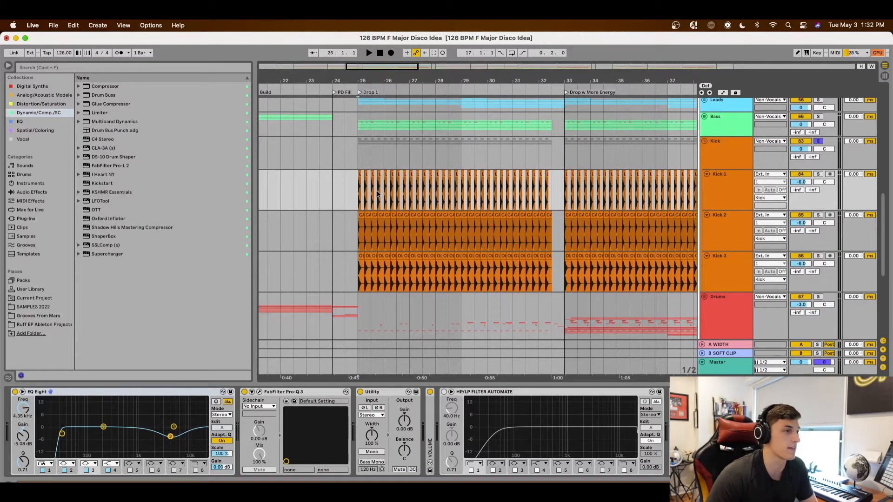
pyautogui.press('space')
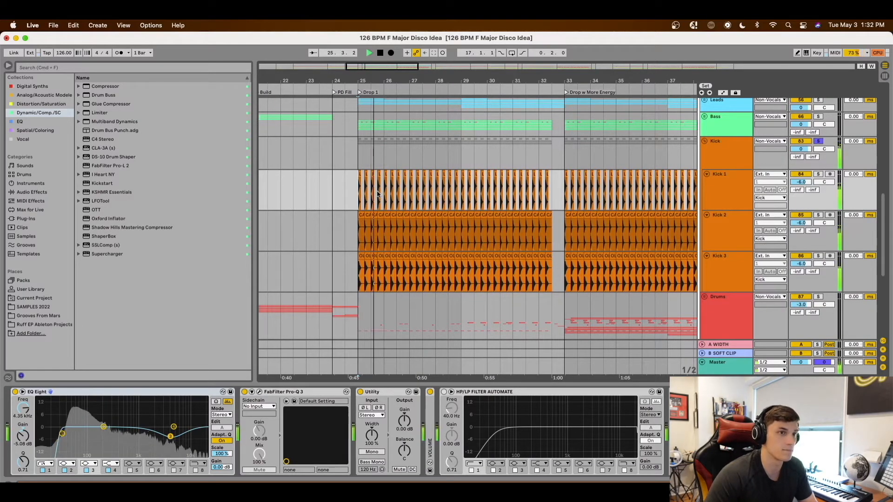
pyautogui.press('space')
# Enable FabFilter Pro-Q 3 on the Kick group, inspecting its EQ curve and listening to the kick through it.
pyautogui.click(722, 156)
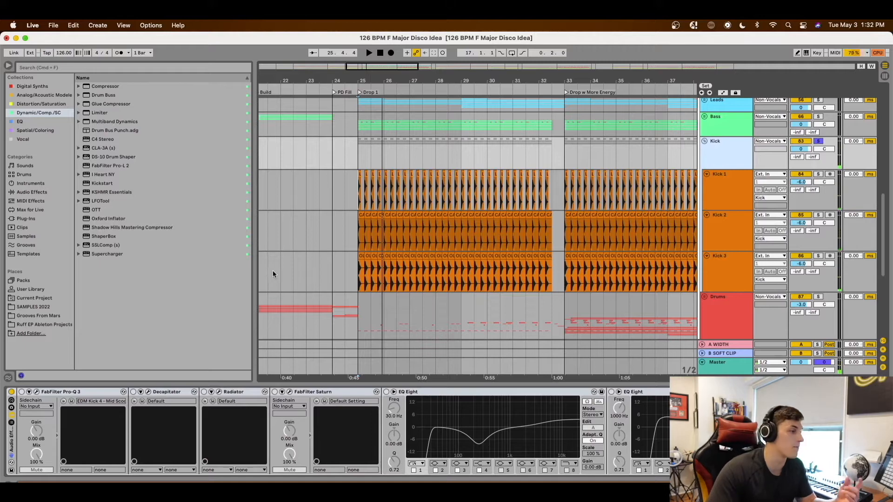
pyautogui.click(22, 392)
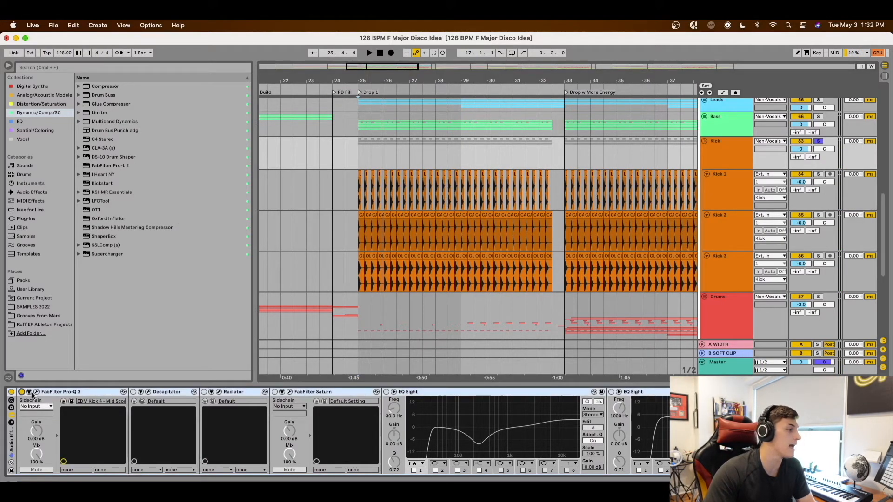
pyautogui.click(36, 393)
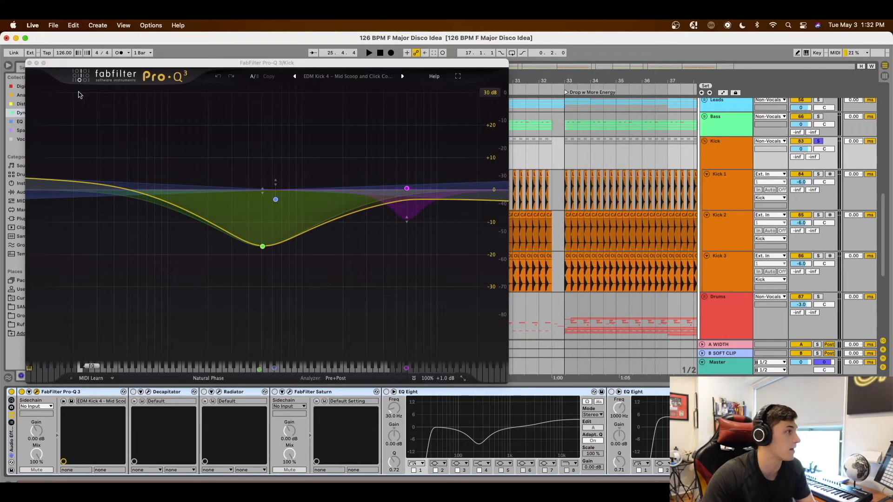
pyautogui.click(30, 62)
pyautogui.press('space')
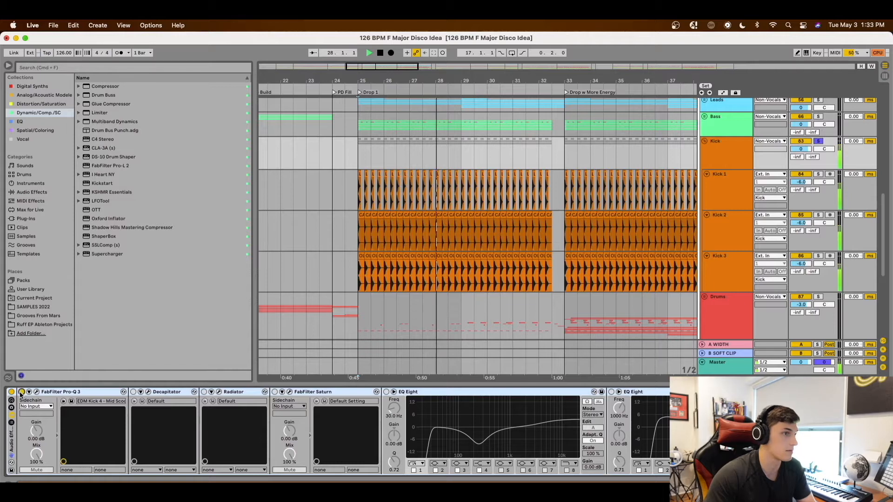
pyautogui.press('space')
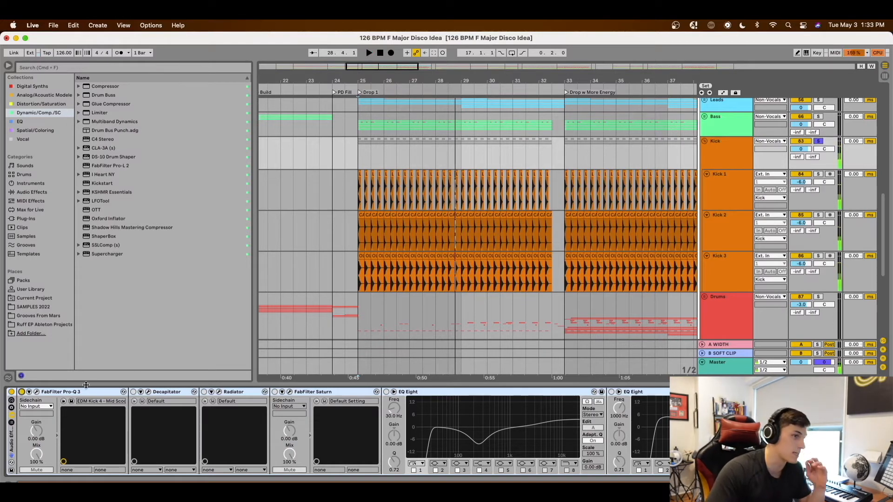
# Enable Decapitator on the Kick group, inspecting its settings and playing the kick from Drop 1.
pyautogui.click(133, 393)
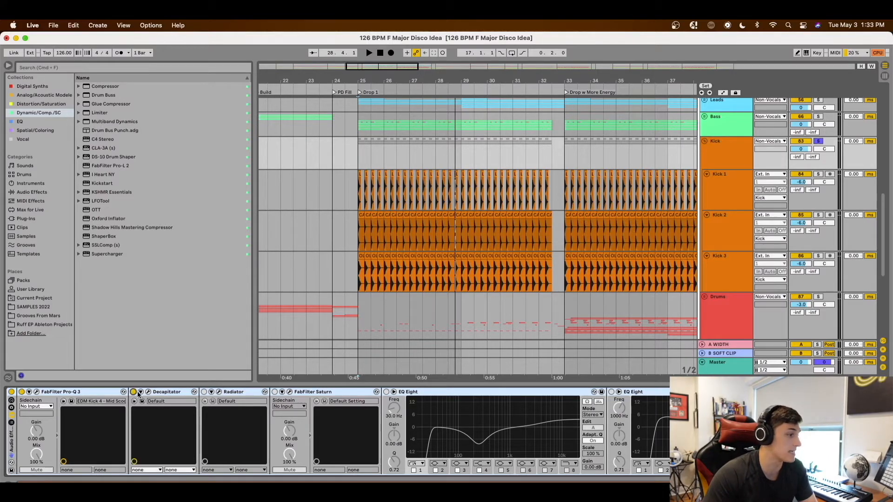
pyautogui.click(148, 393)
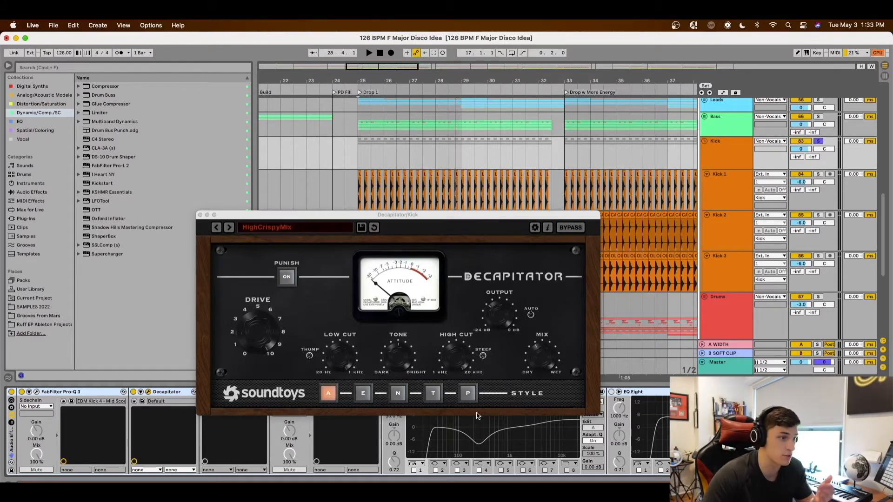
pyautogui.click(200, 215)
pyautogui.click(359, 307)
pyautogui.press('space')
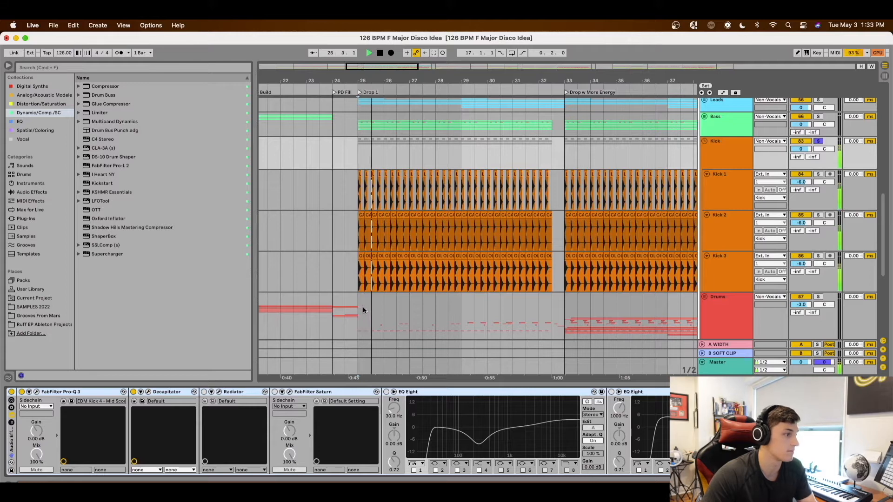
# Enable Radiator on the Kick group, inspecting its settings and listening to the kick with it active.
pyautogui.click(204, 393)
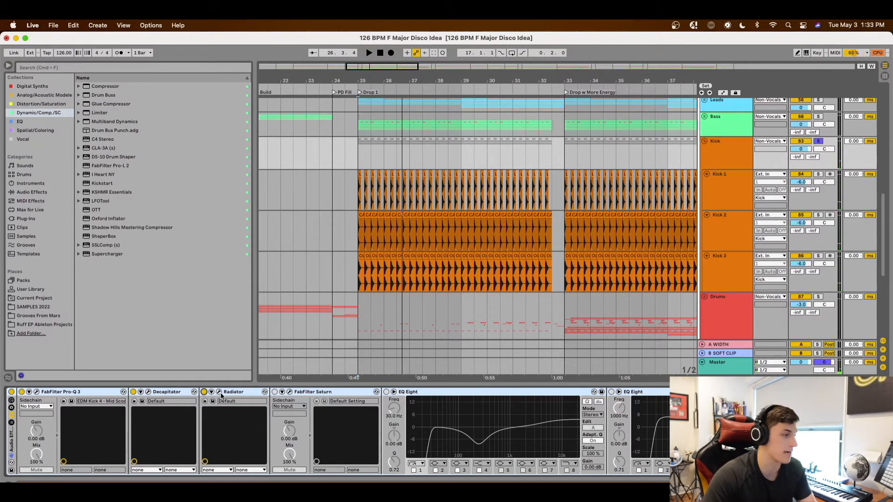
pyautogui.click(221, 395)
pyautogui.click(219, 393)
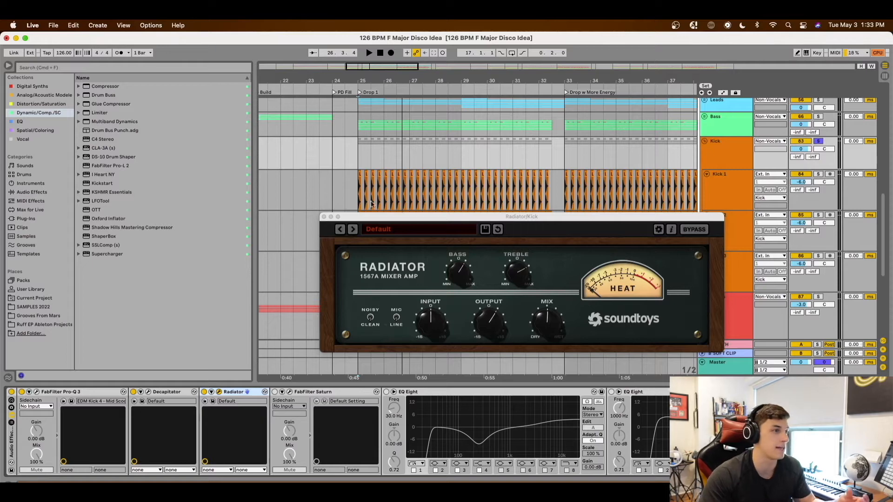
pyautogui.click(324, 217)
pyautogui.press('space')
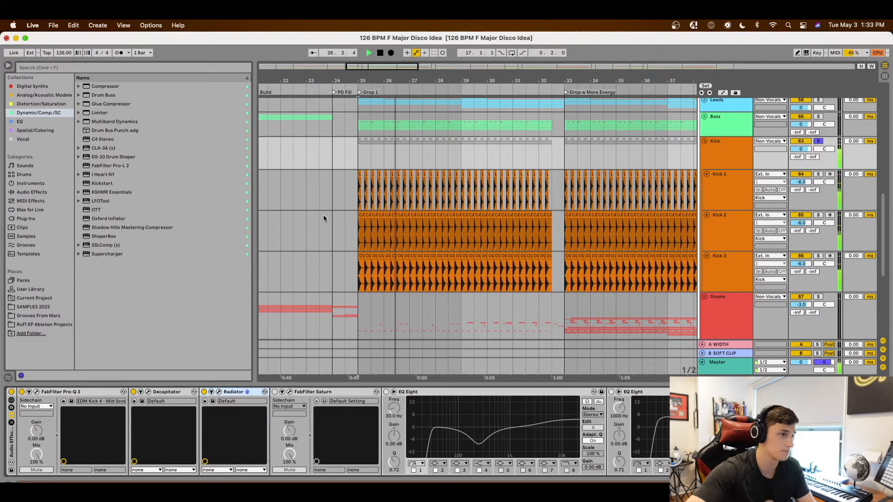
pyautogui.press('space')
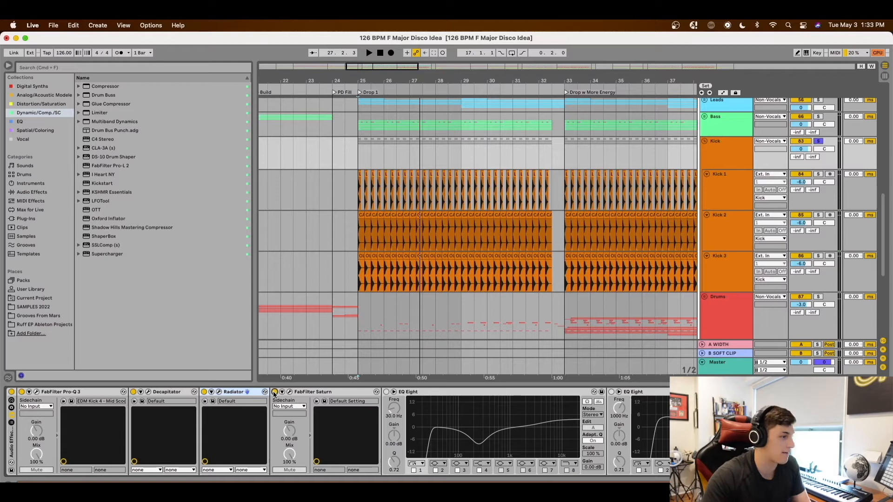
# Enable FabFilter Saturn on the Kick group and compare the kick with it bypassed and active during playback.
pyautogui.click(290, 392)
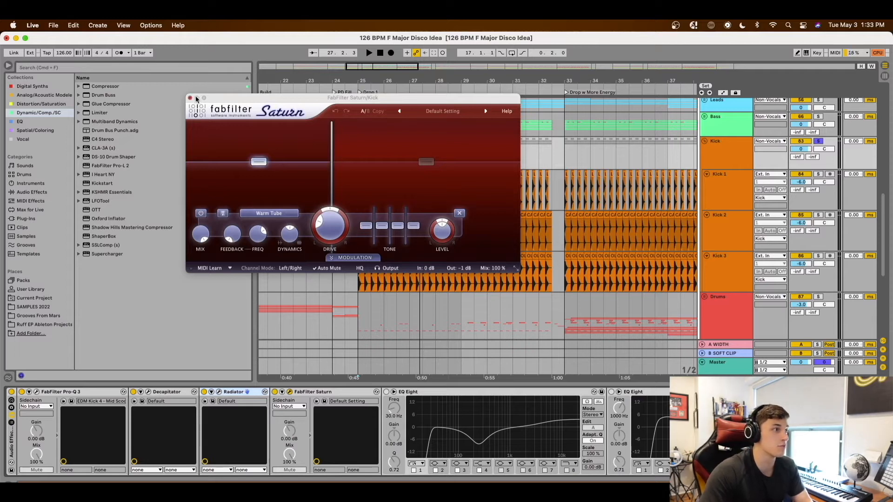
pyautogui.press('space')
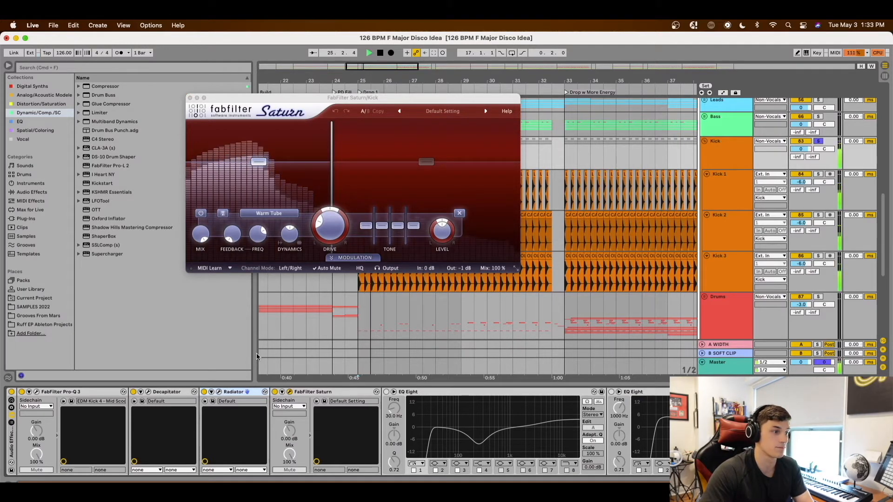
pyautogui.click(275, 392)
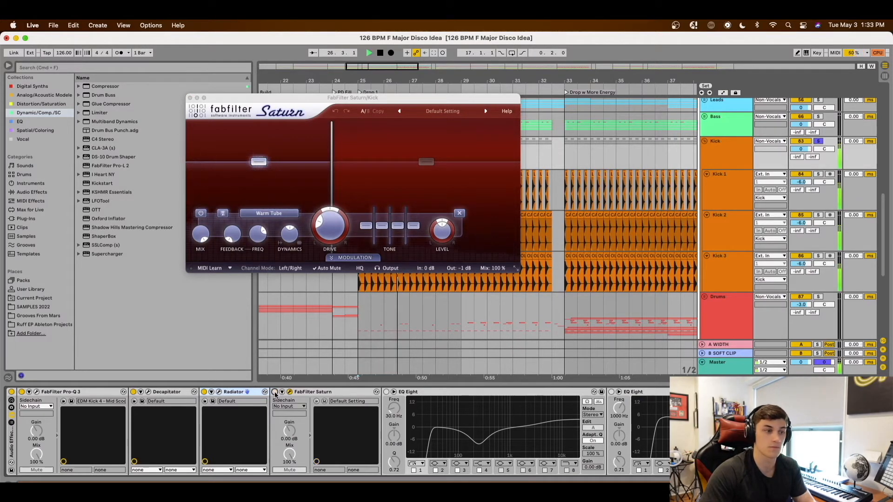
pyautogui.click(274, 392)
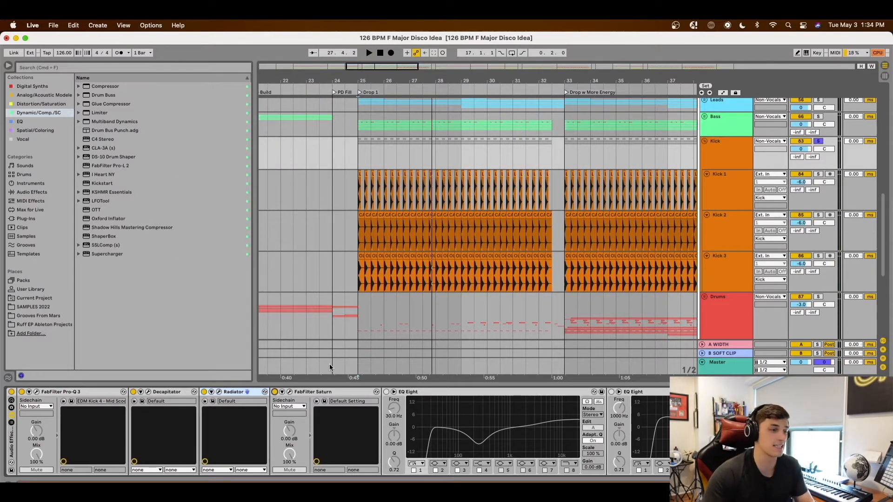
# Enable both EQ Eight devices after Saturn on the Kick group and listen to the kick through them.
pyautogui.click(387, 392)
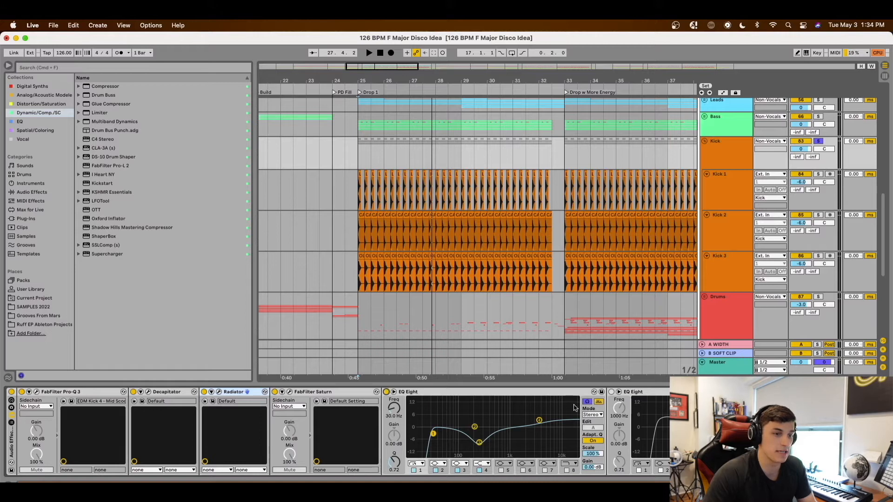
pyautogui.press('space')
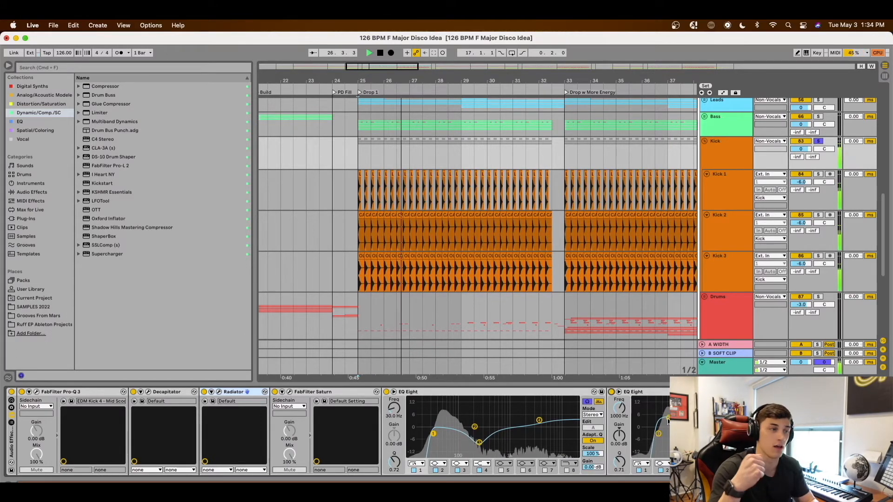
pyautogui.hscroll(5, 668, 421)
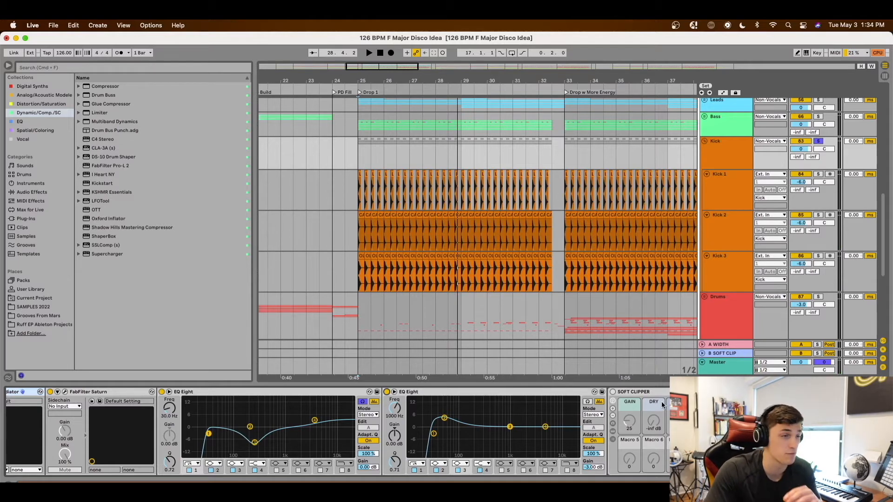
# Enable the SOFT CLIPPER rack on the Kick group and compare the kick with it off and on during playback.
pyautogui.click(613, 391)
pyautogui.press('space')
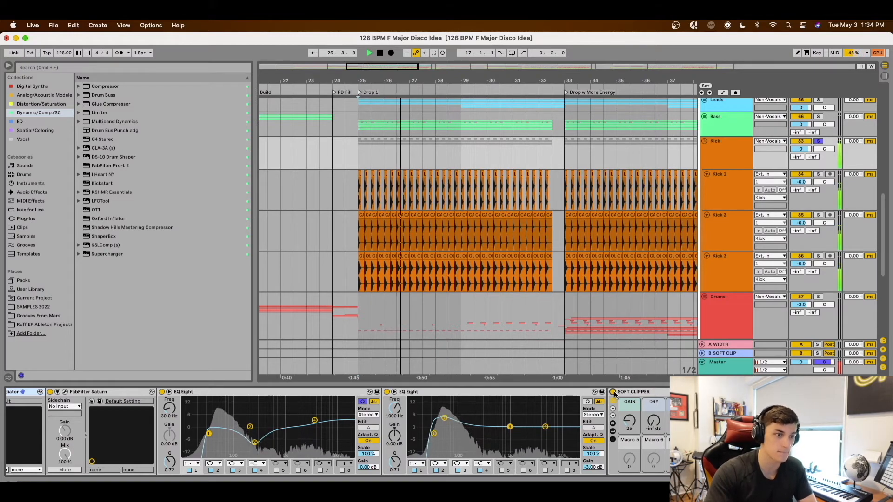
pyautogui.click(613, 392)
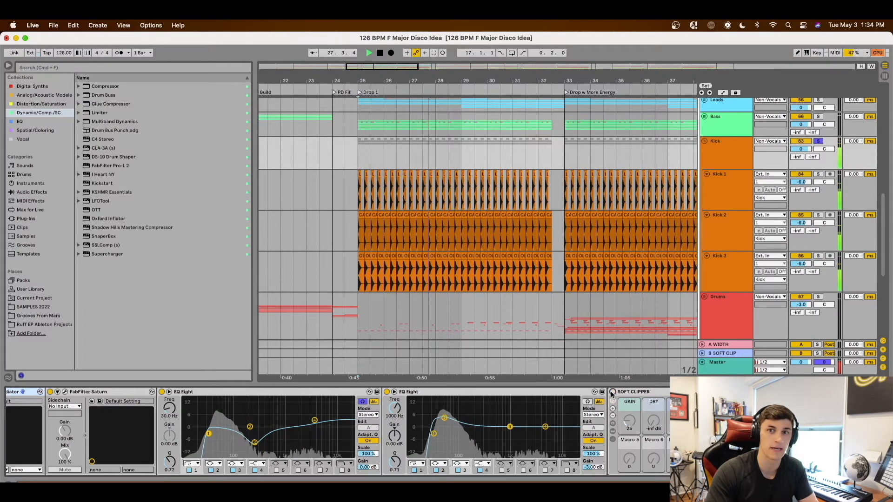
pyautogui.click(613, 392)
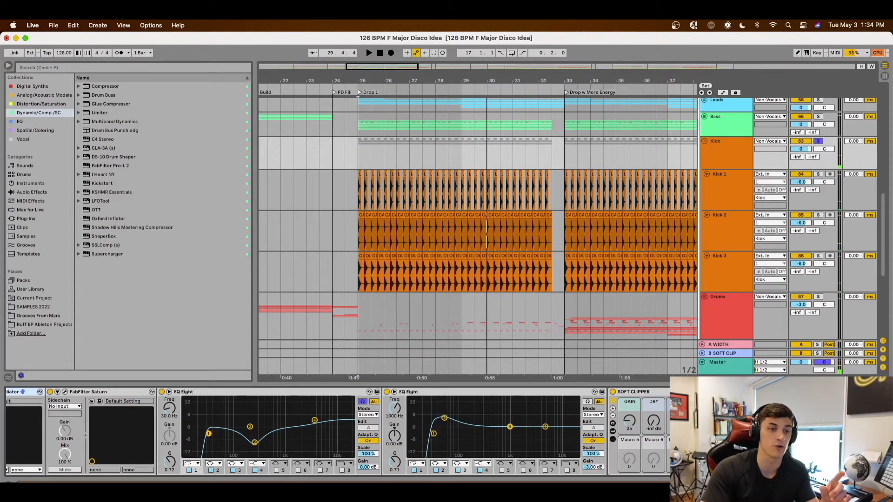
# Examine the dynamic low-frequency band in the Kick group's second FabFilter Pro-Q 3 while the kick plays.
pyautogui.press('alt+super+p')
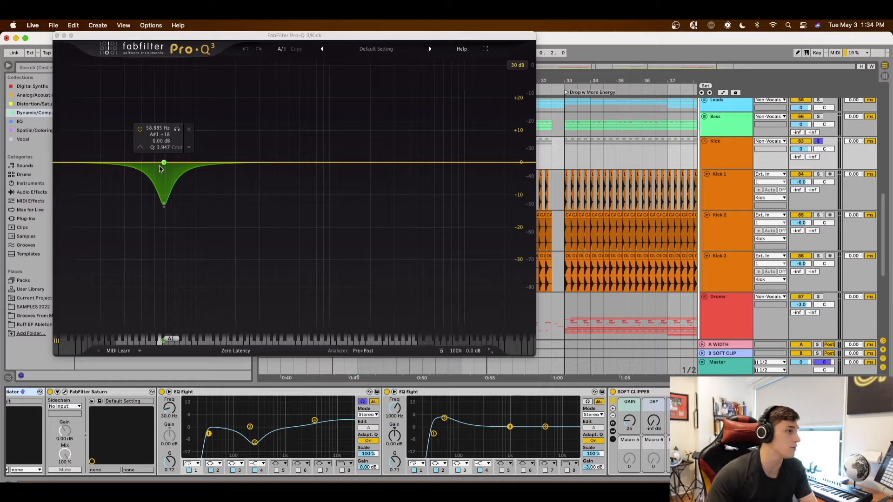
pyautogui.press('space')
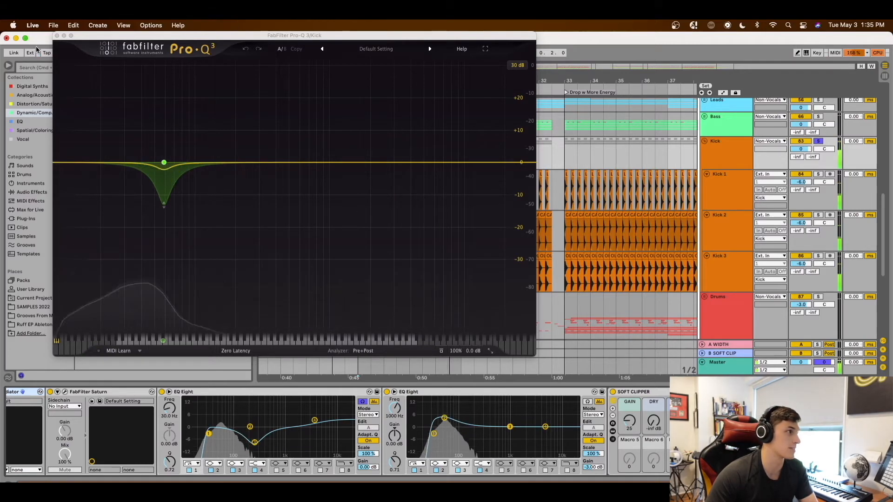
pyautogui.click(57, 36)
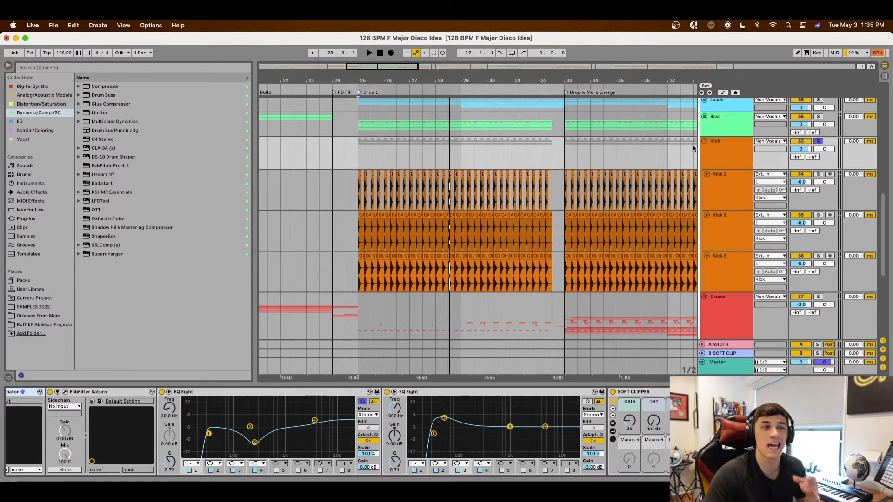
# Fold the Kick group and display the Drums group's effect chain.
pyautogui.click(704, 141)
pyautogui.scroll(-5, 568, 147)
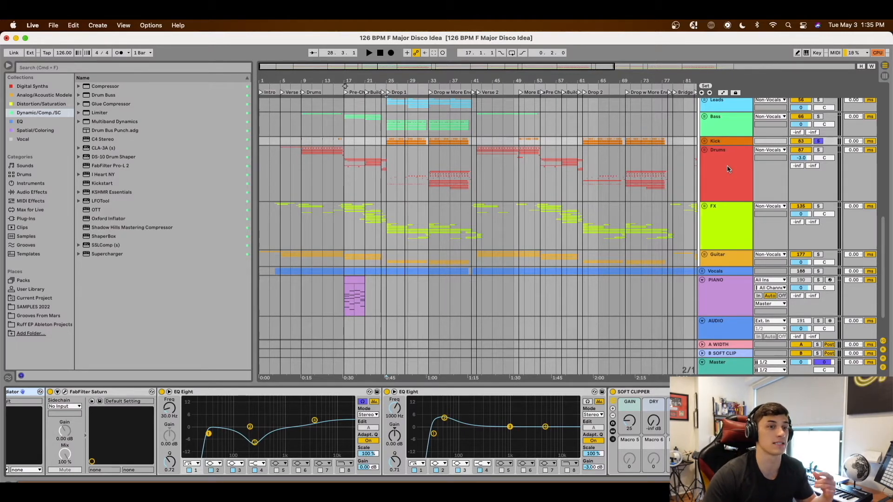
pyautogui.click(851, 156)
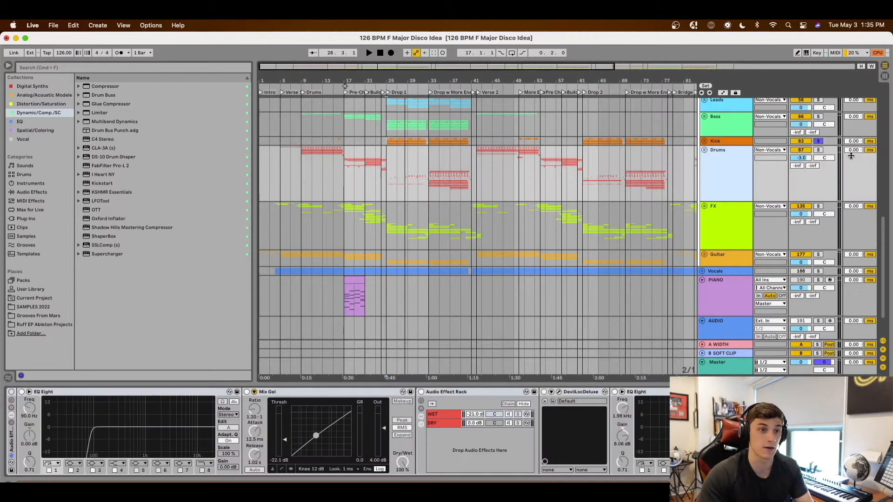
# Solo the Drums group and play it from the Drop w More Energy marker at bar 33.
pyautogui.click(818, 150)
pyautogui.click(429, 194)
pyautogui.press('space')
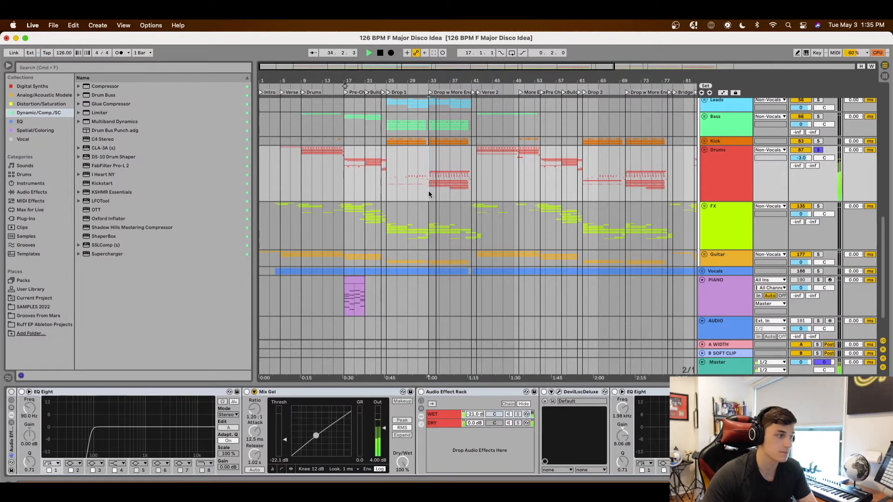
# Enable the first EQ Eight, a 90 Hz low cut, on the Drums group and audition the drums briefly.
pyautogui.press('space')
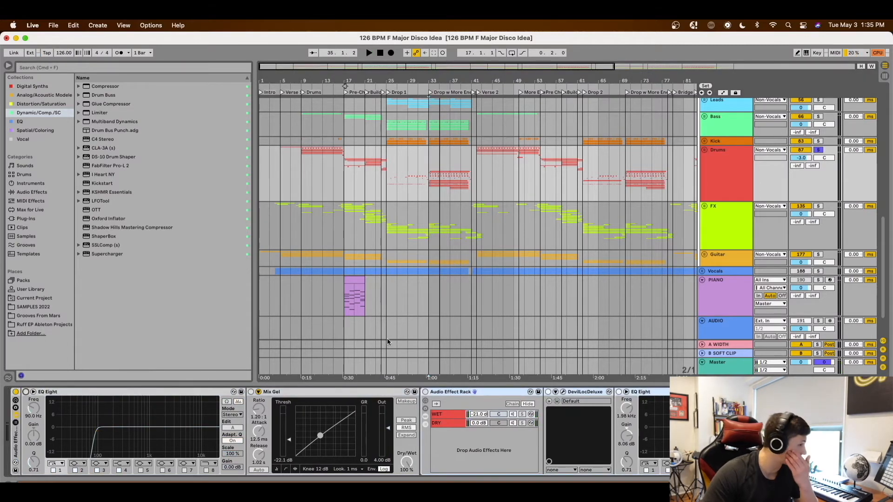
pyautogui.click(26, 392)
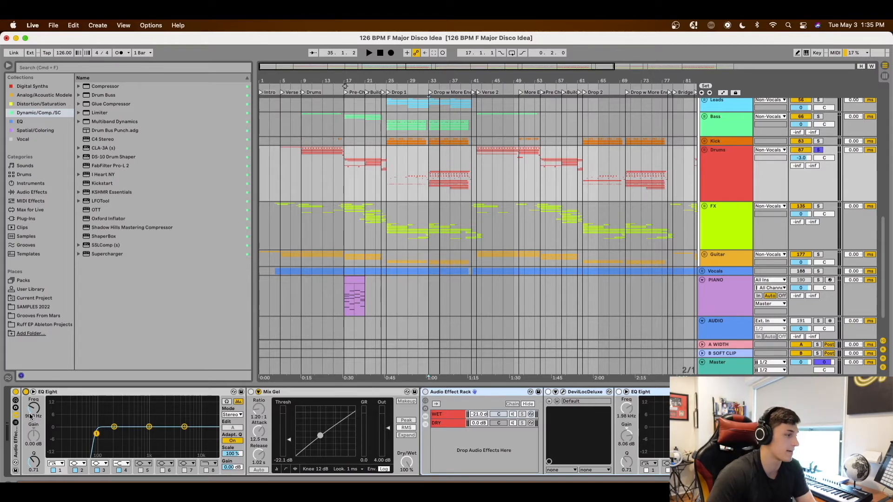
pyautogui.press('space')
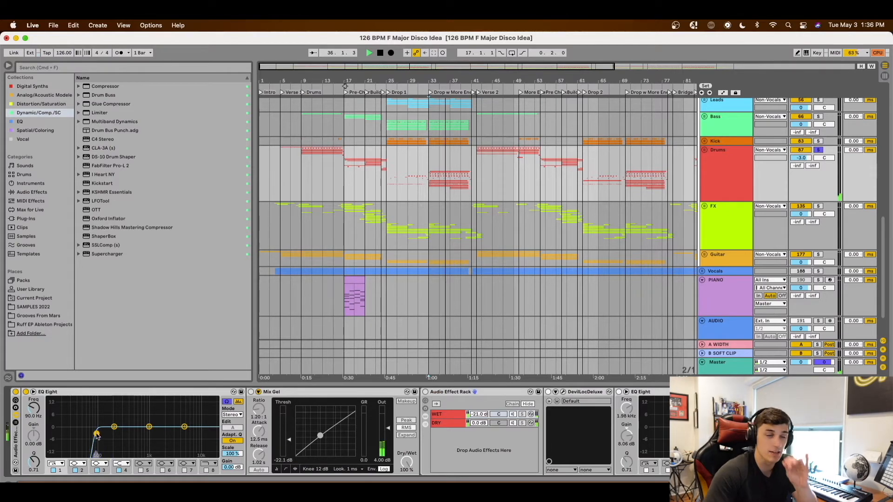
pyautogui.press('space')
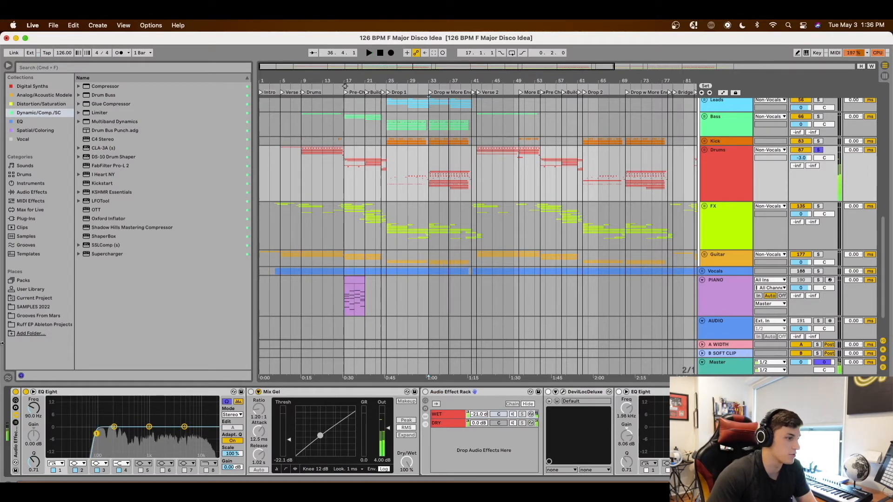
# Enable the Mix Gel compressor on the Drums group, audition the drums through it, and save the Live set.
pyautogui.click(251, 392)
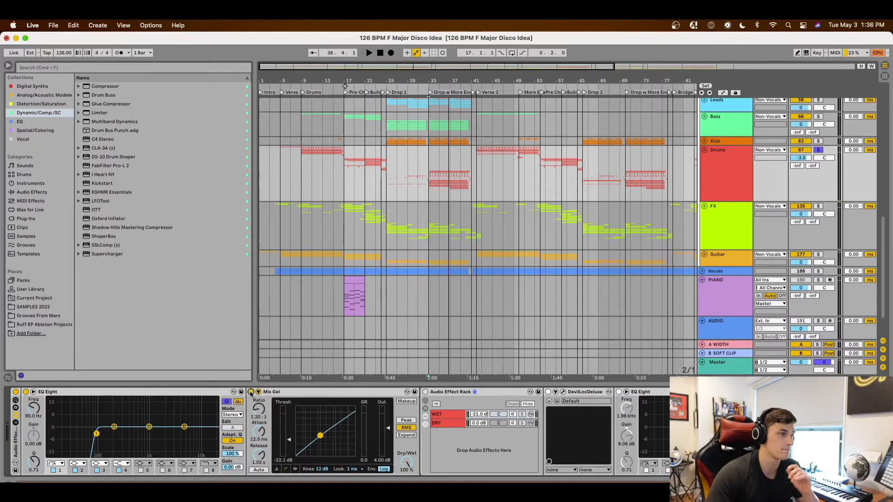
pyautogui.press('space')
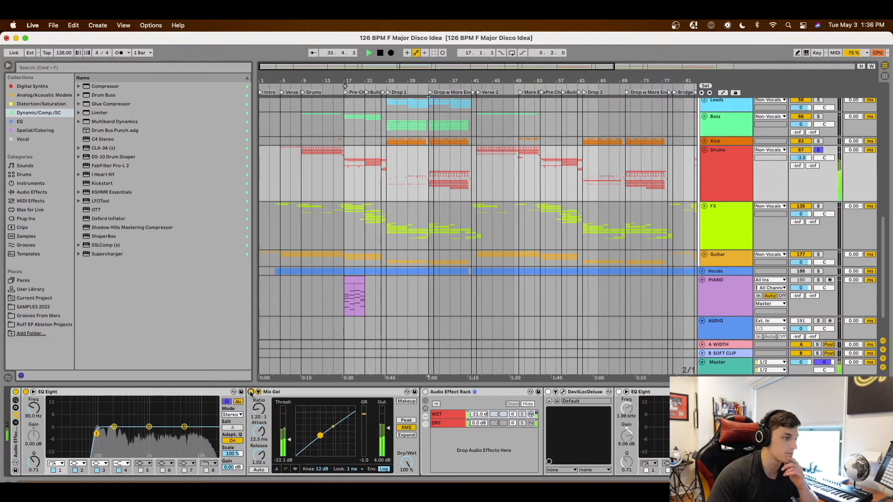
pyautogui.press('space')
pyautogui.press('cmd+s')
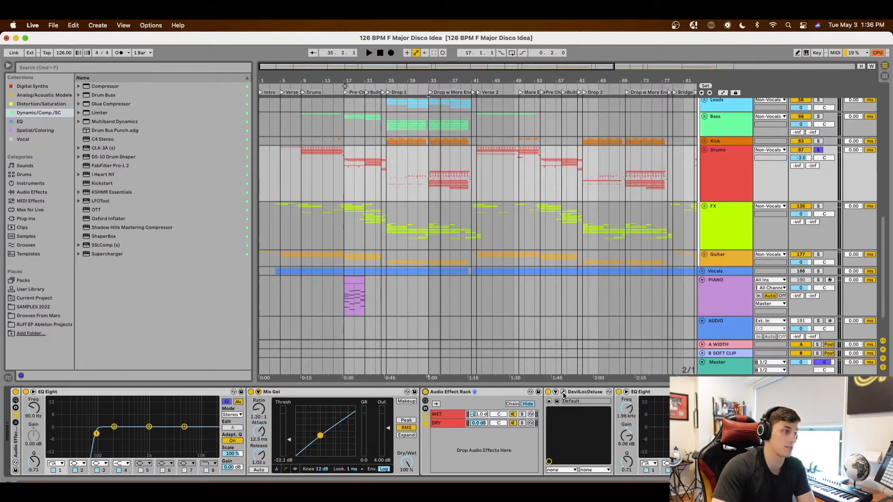
# Inspect the Devil-Loc plug-in in the Drums group's Audio Effect Rack and look through its DRY and WET chains.
pyautogui.click(563, 392)
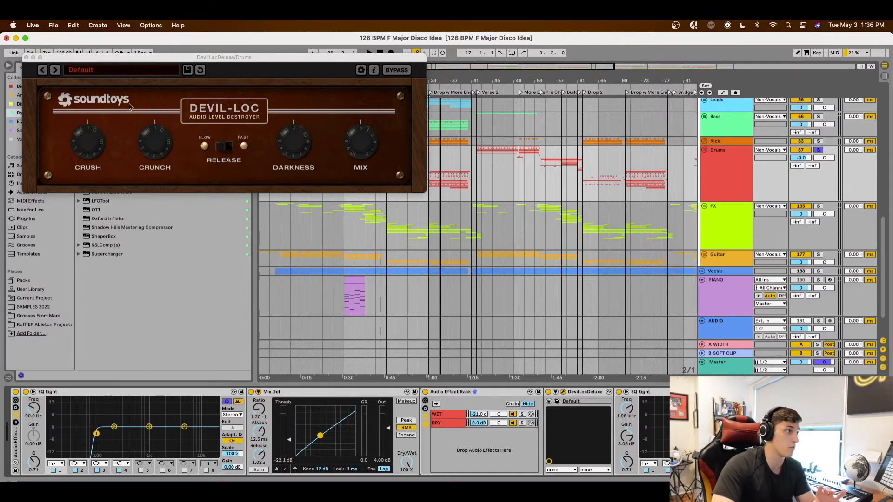
pyautogui.click(26, 57)
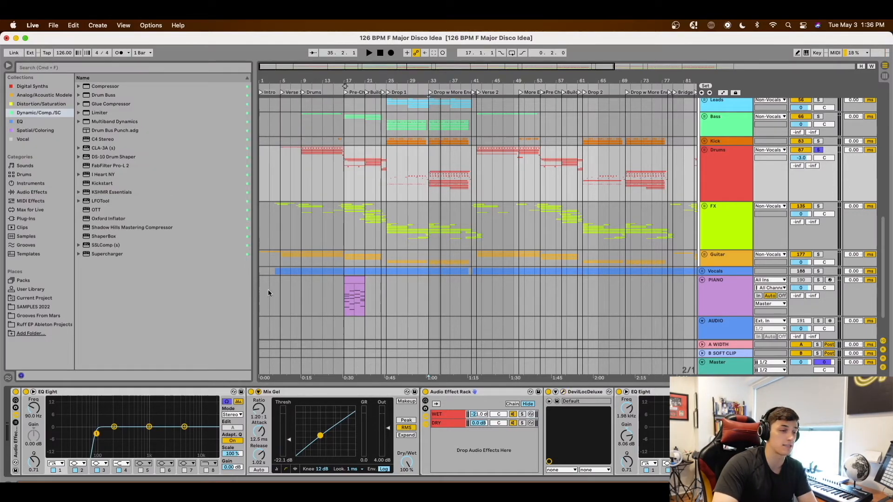
pyautogui.click(453, 422)
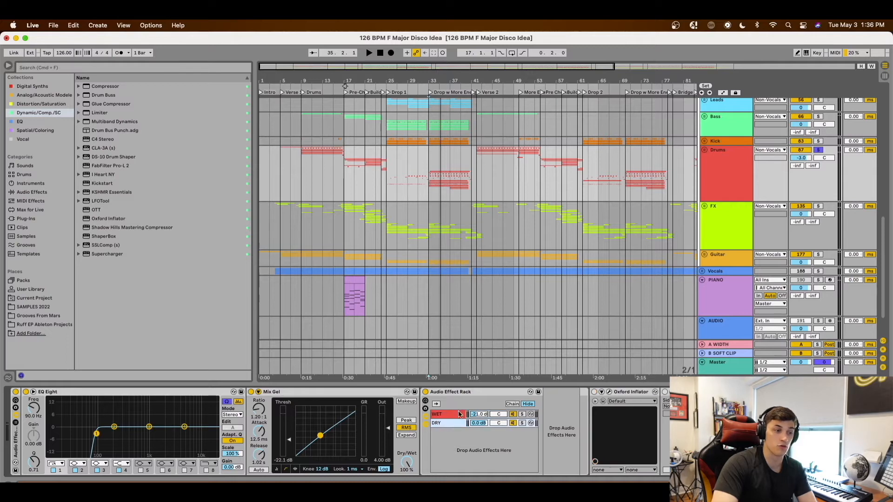
pyautogui.click(458, 414)
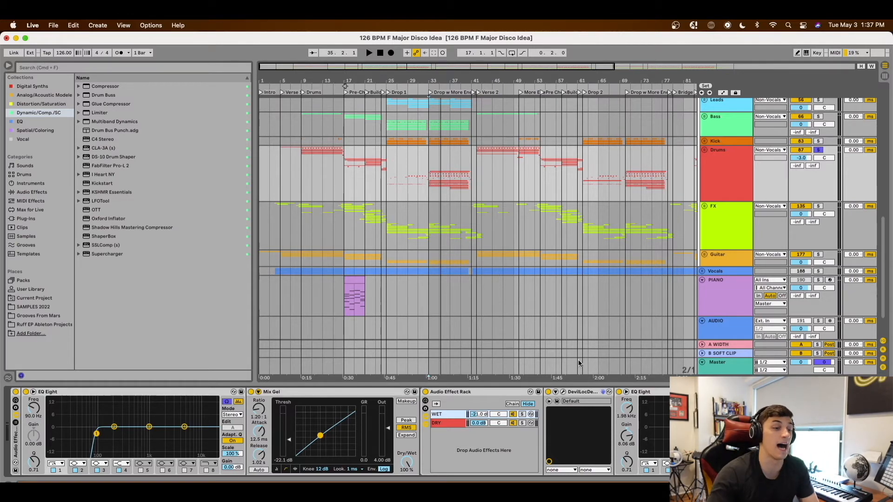
# Compare the drums with the WET/DRY Audio Effect Rack off and on during playback.
pyautogui.press('space')
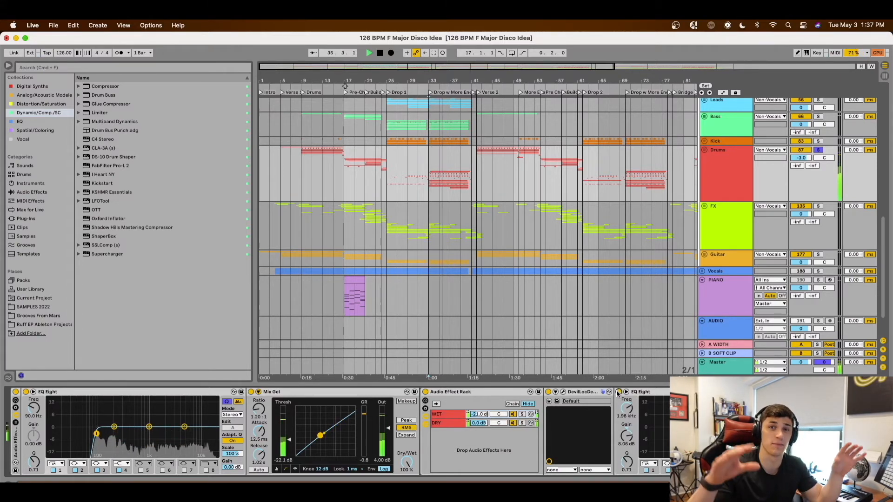
pyautogui.click(426, 392)
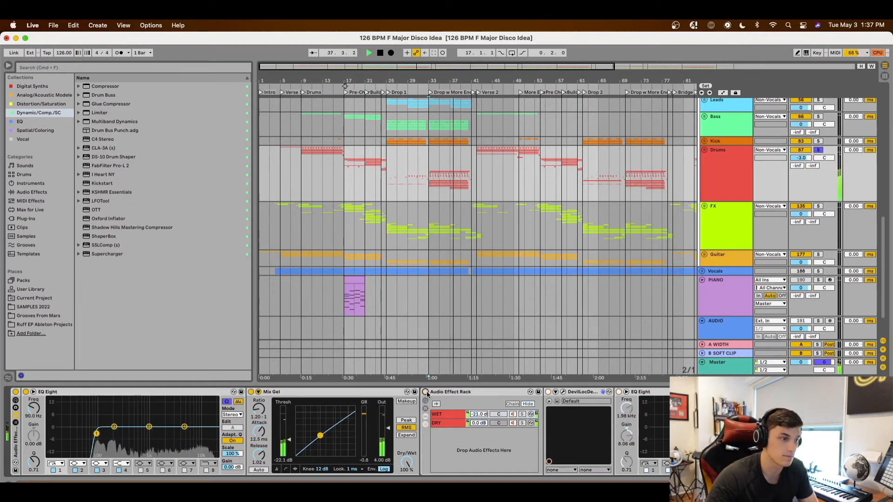
pyautogui.click(425, 392)
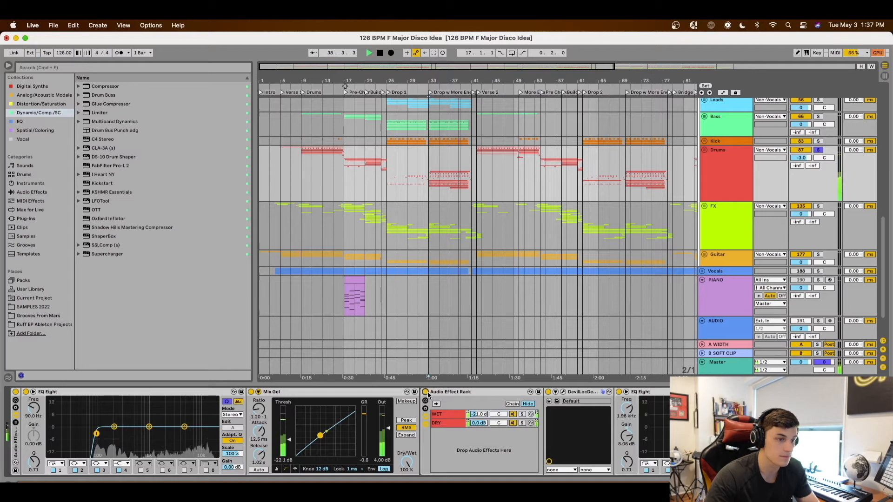
# Examine the Oxford Inflator settings in the Drums group's chain while the drums play.
pyautogui.hscroll(5, 428, 396)
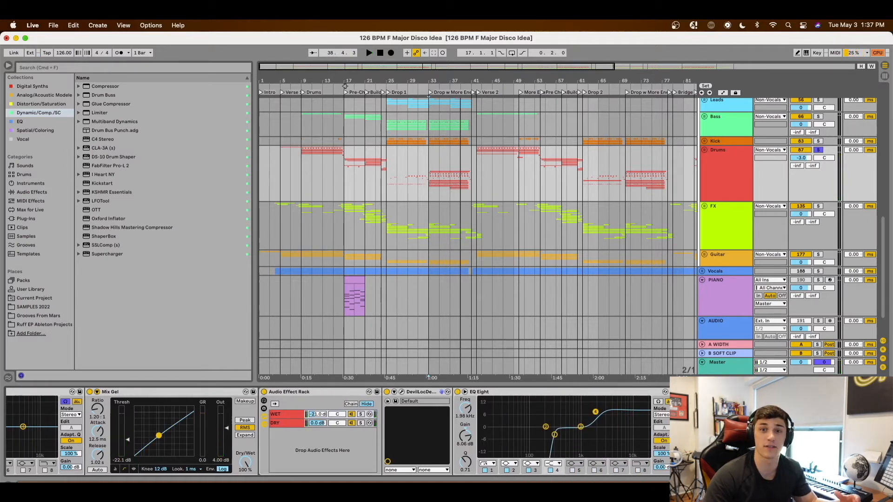
pyautogui.hscroll(3, 656, 406)
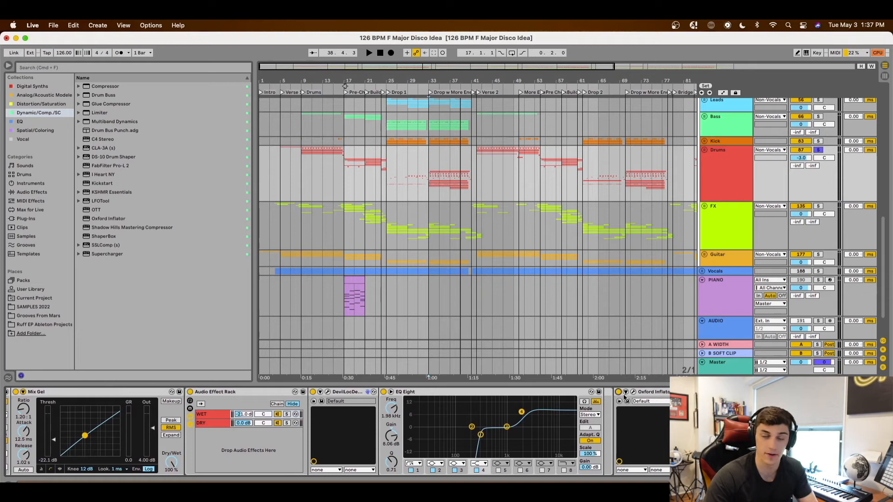
pyautogui.press('space')
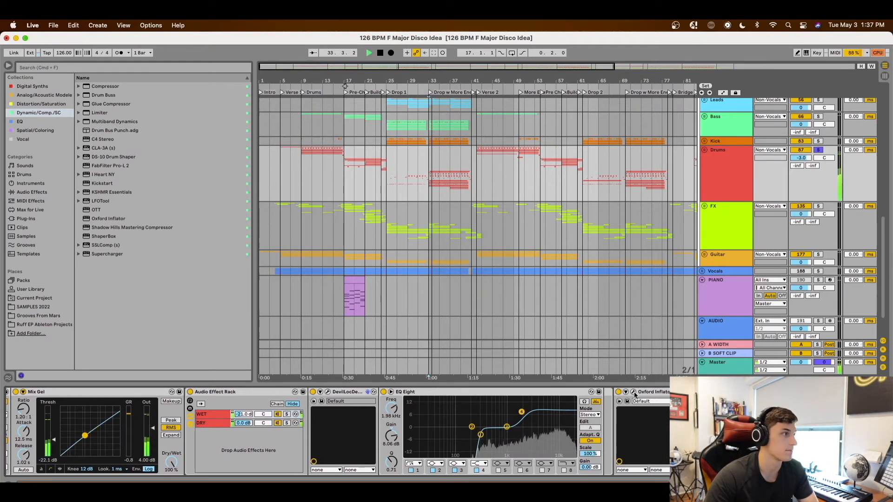
pyautogui.click(633, 392)
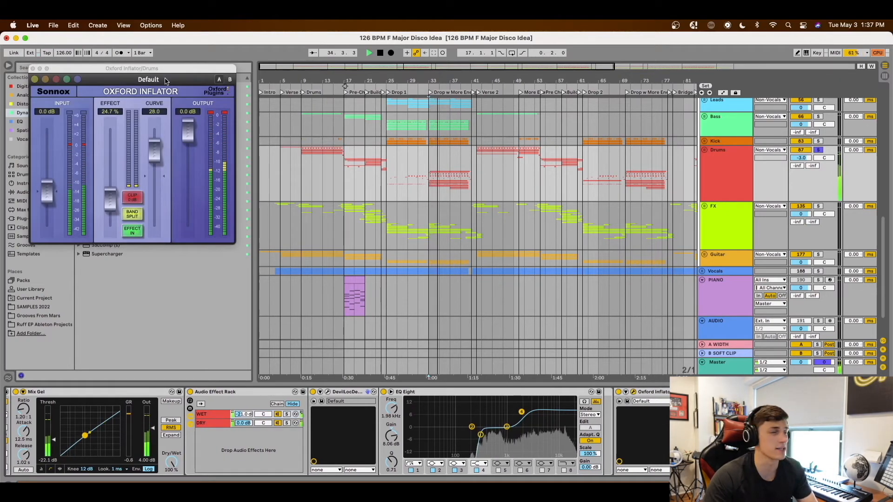
pyautogui.click(33, 69)
pyautogui.press('space')
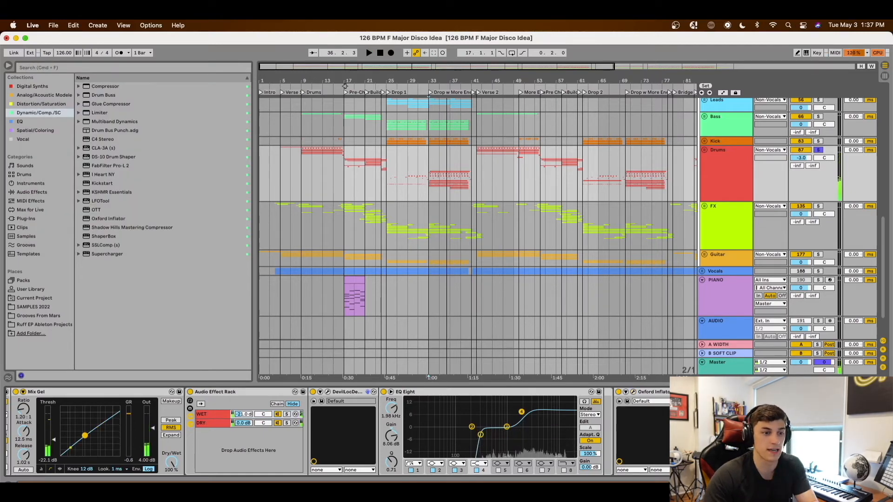
# Examine the Warm Tube saturation settings in the Drums group's FabFilter Saturn during playback.
pyautogui.click(703, 392)
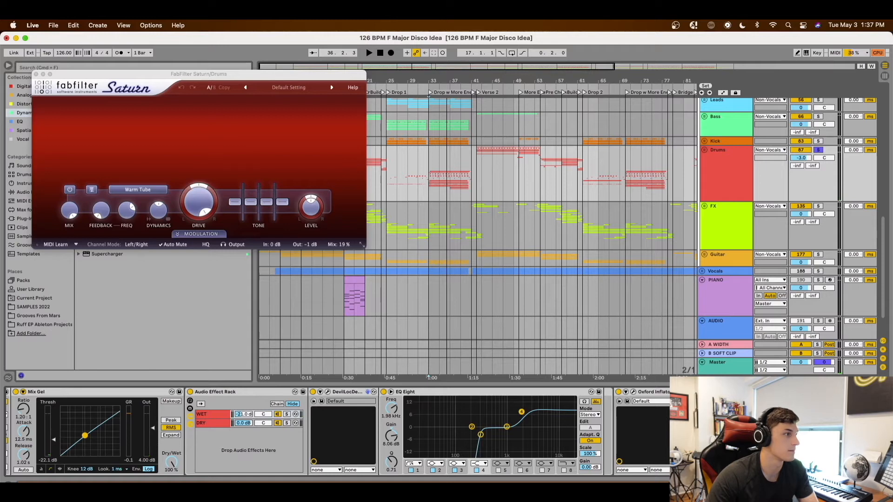
pyautogui.press('space')
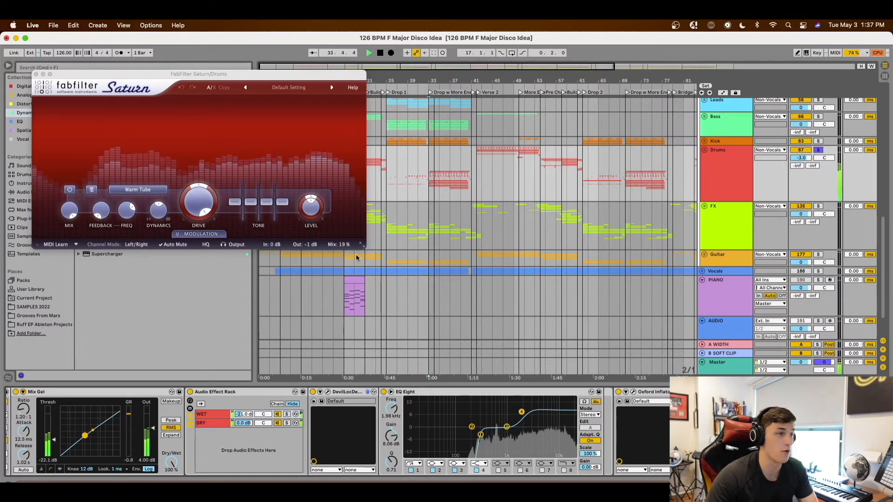
pyautogui.moveTo(150, 214)
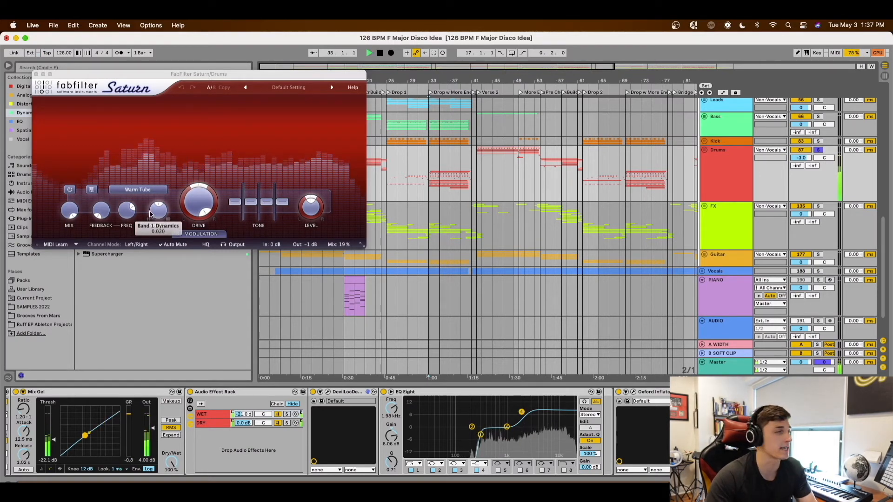
pyautogui.click(36, 74)
pyautogui.press('space')
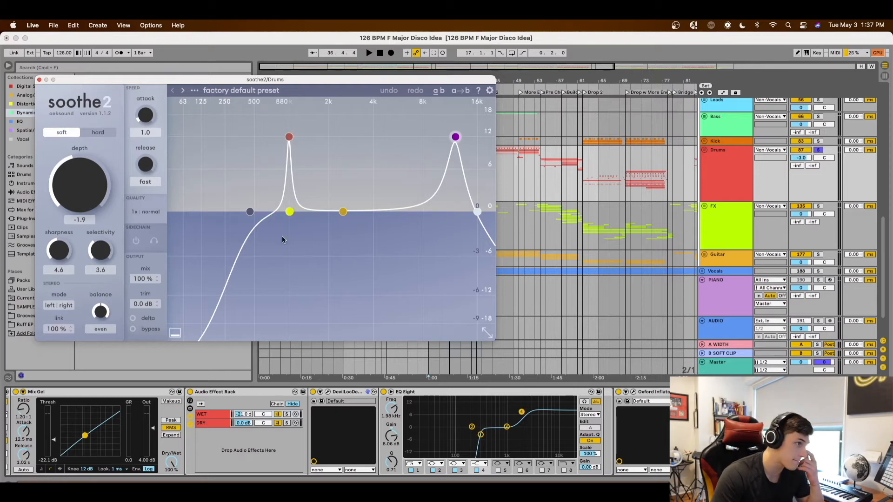
# Play the drums with soothe2 open and monitor only its delta signal briefly before closing the plug-in.
pyautogui.press('space')
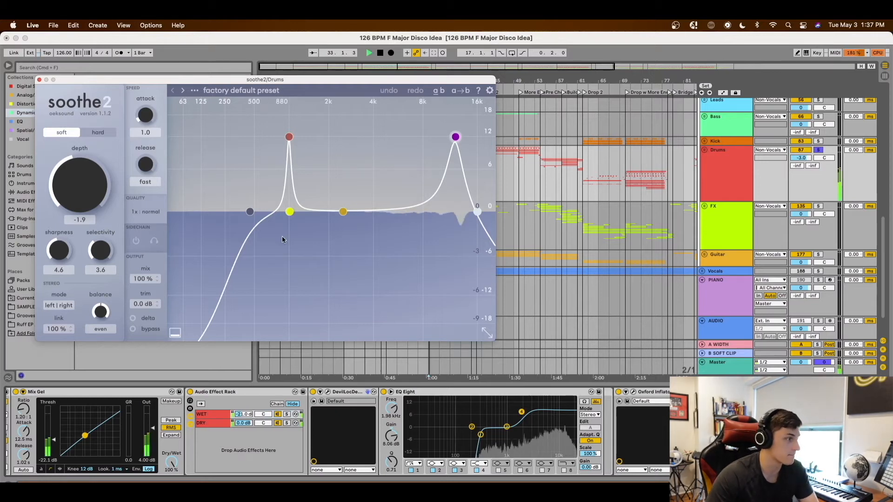
pyautogui.click(134, 319)
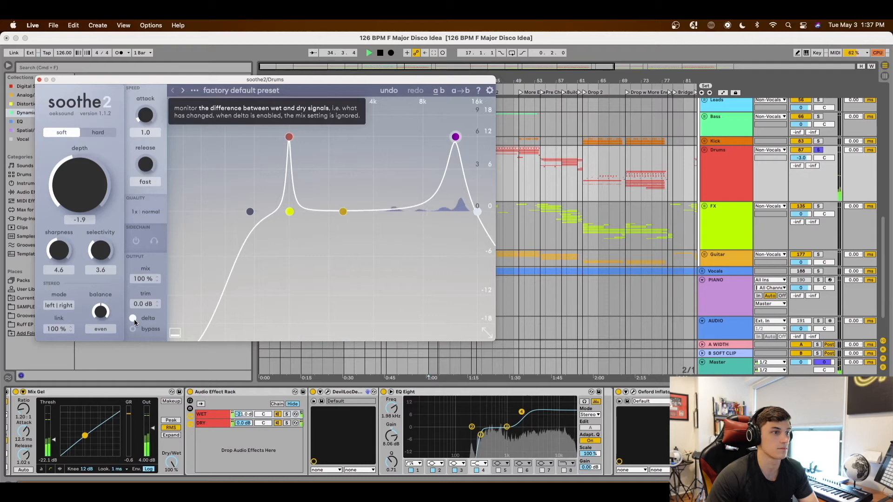
pyautogui.click(134, 320)
pyautogui.press('space')
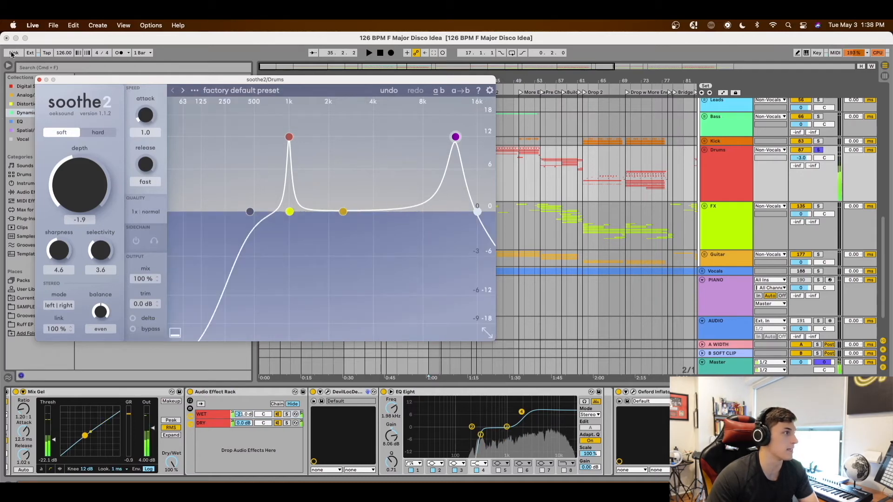
pyautogui.click(40, 79)
# Enable the PRO L 2 rack on the Drums group and examine the FabFilter Pro-L 2 limiting during playback.
pyautogui.hscroll(10, 644, 418)
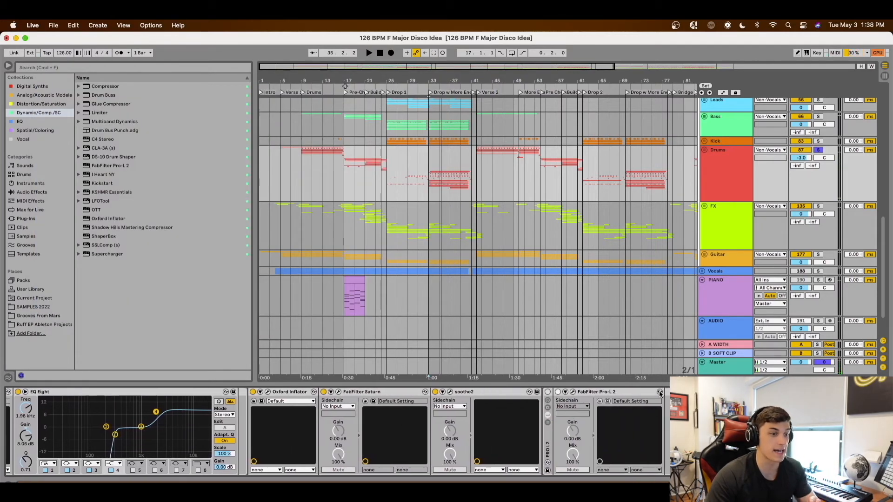
pyautogui.click(547, 393)
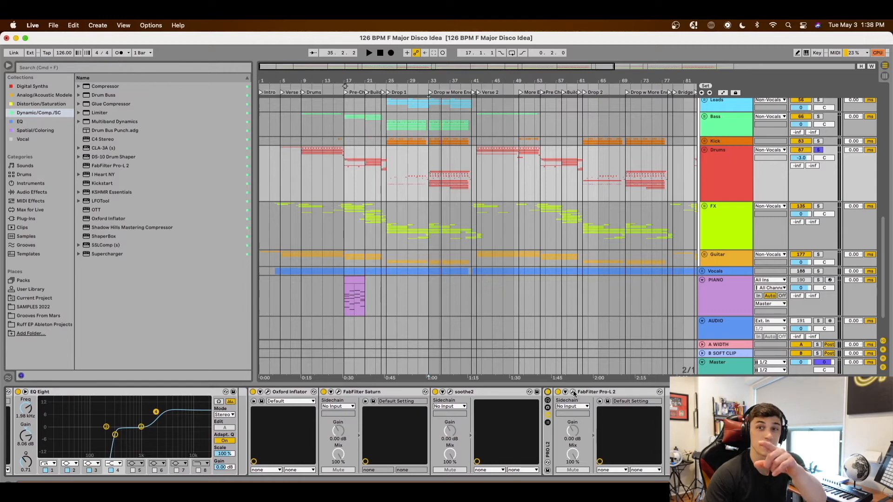
pyautogui.click(574, 392)
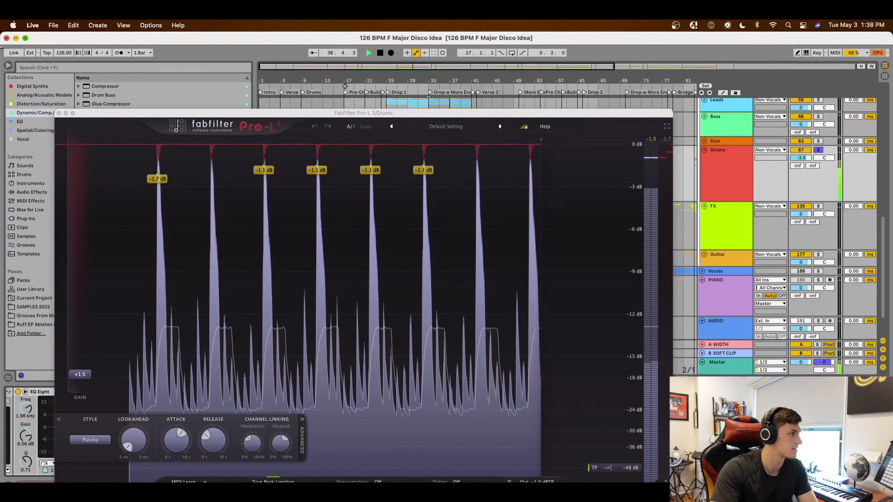
pyautogui.click(58, 113)
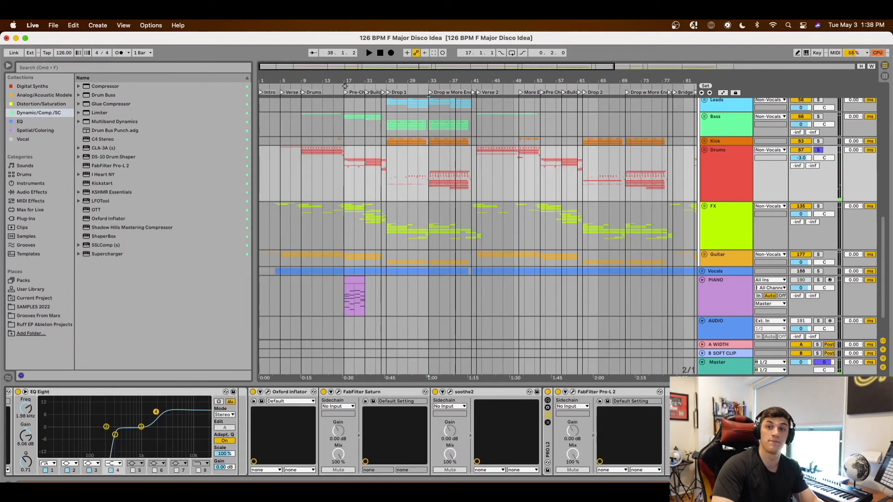
# Solo the Kick group together with the Drums group and play both from the Drop w More Energy marker.
pyautogui.hscroll(3, 338, 432)
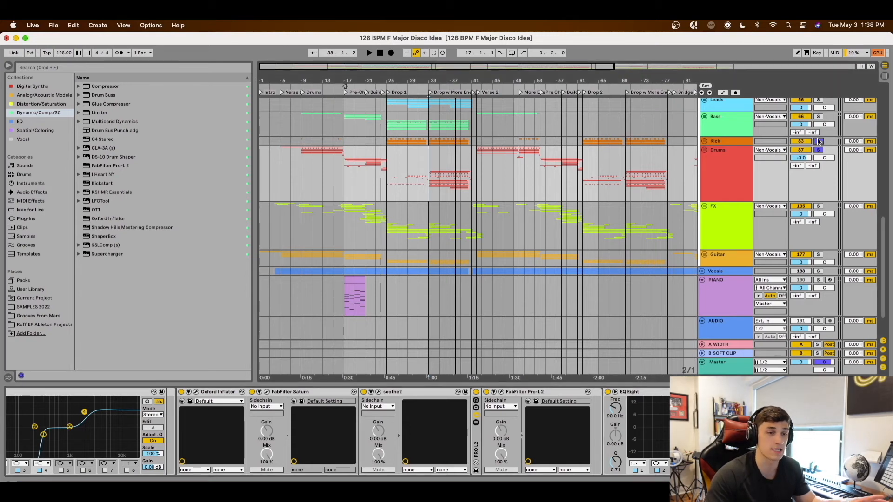
pyautogui.press('space')
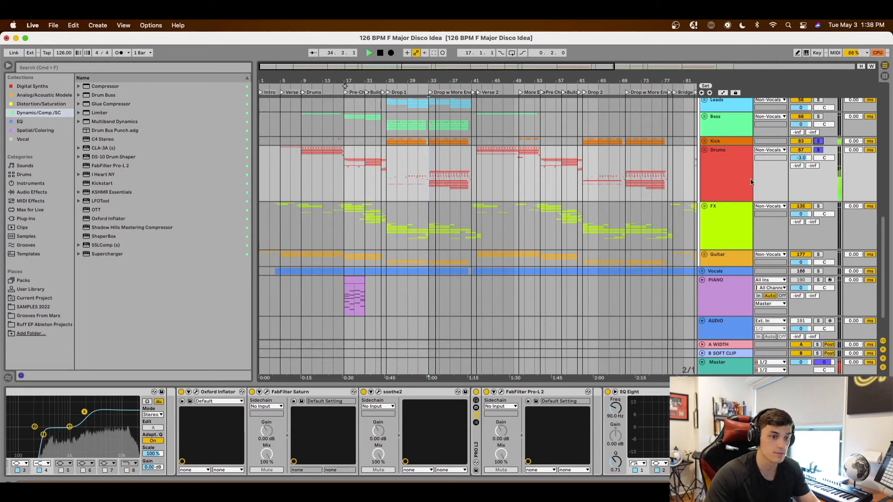
# Bypass the Drums group's Audio Effect Rack during playback to hear the drums unprocessed, and switch the Kick group's rack back on after its bypass comparison.
pyautogui.hscroll(-15, 337, 432)
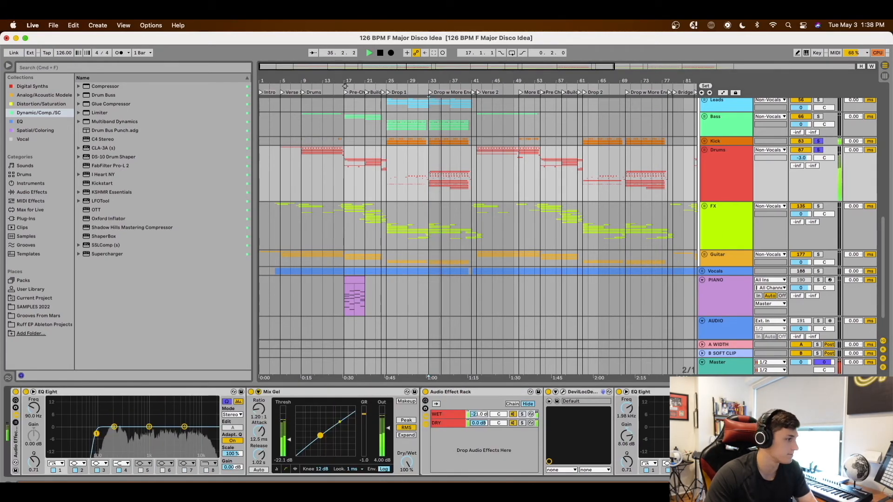
pyautogui.click(15, 393)
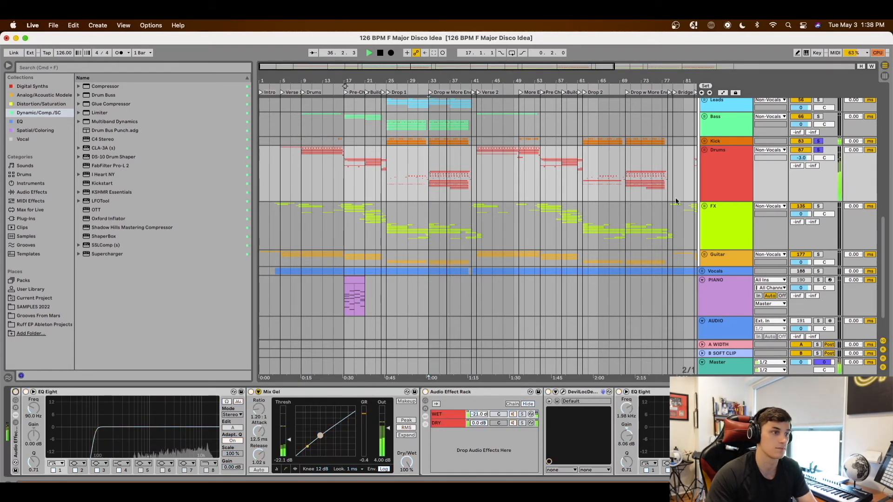
pyautogui.click(719, 141)
pyautogui.hscroll(-5, 92, 415)
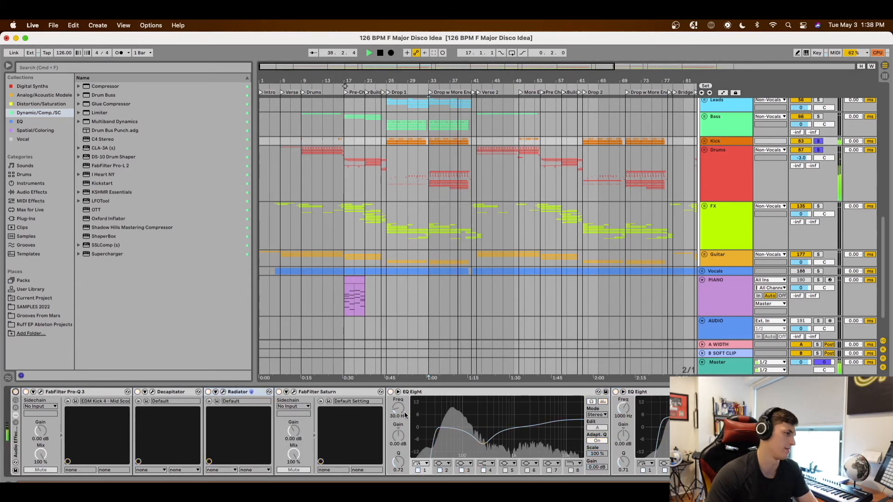
pyautogui.click(15, 392)
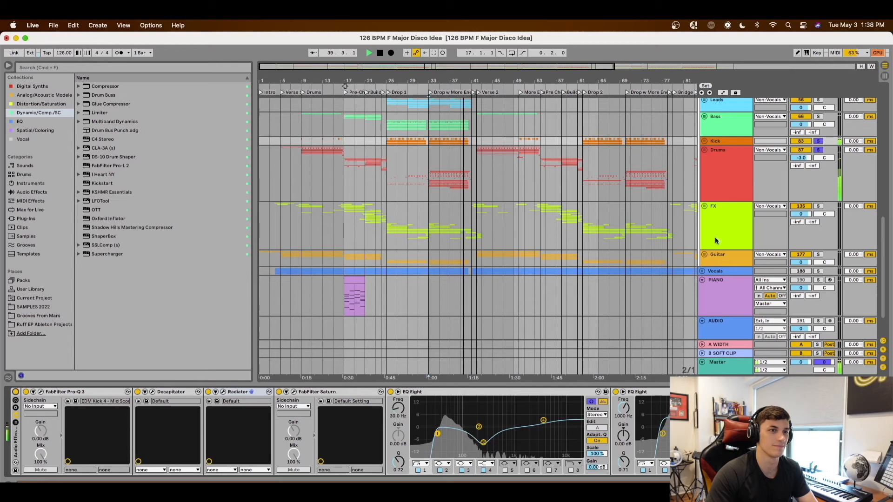
# Re-enable the Drums group's Audio Effect Rack to hear the processed drums with the kick, stop playback and save the set.
pyautogui.click(724, 224)
pyautogui.click(15, 392)
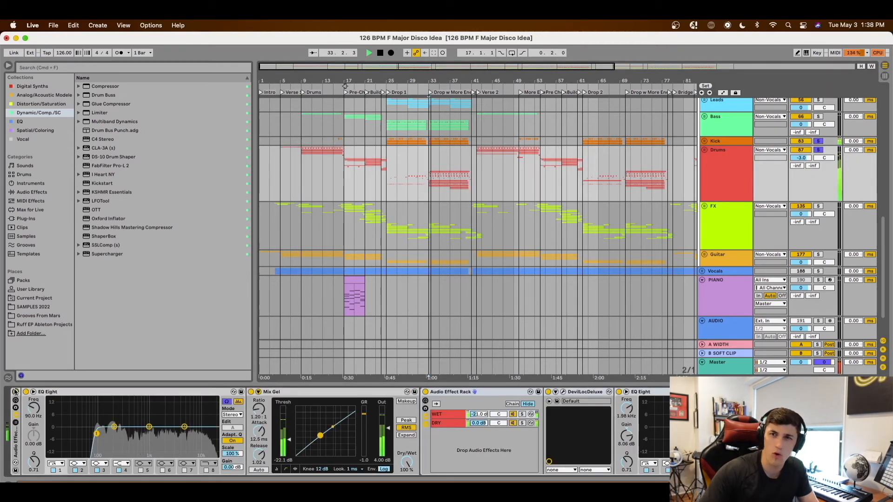
pyautogui.press('space')
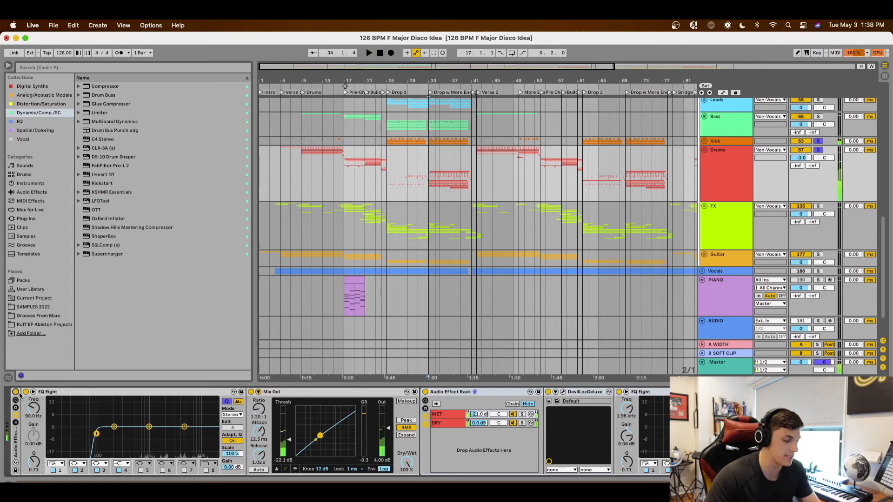
pyautogui.press('super+s')
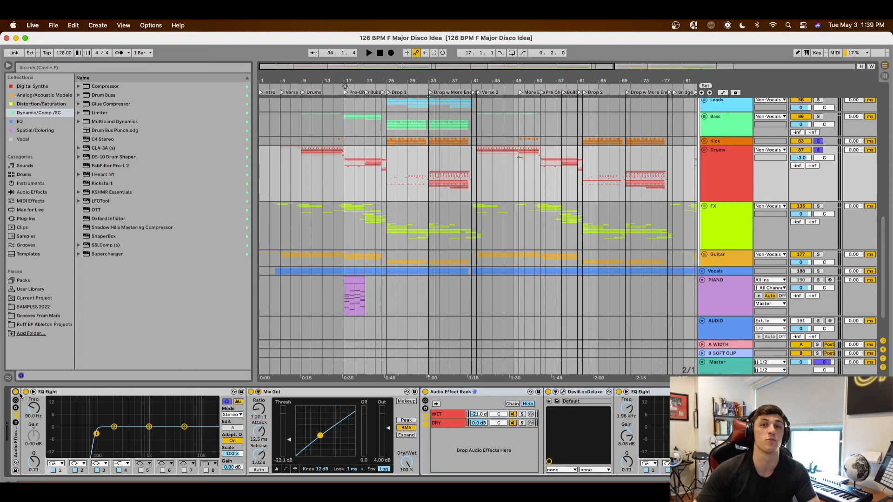
# Examine the Drums group's device chain from the Mix Gel compressor through to FabFilter Pro-L 2.
pyautogui.hscroll(10, 19, 394)
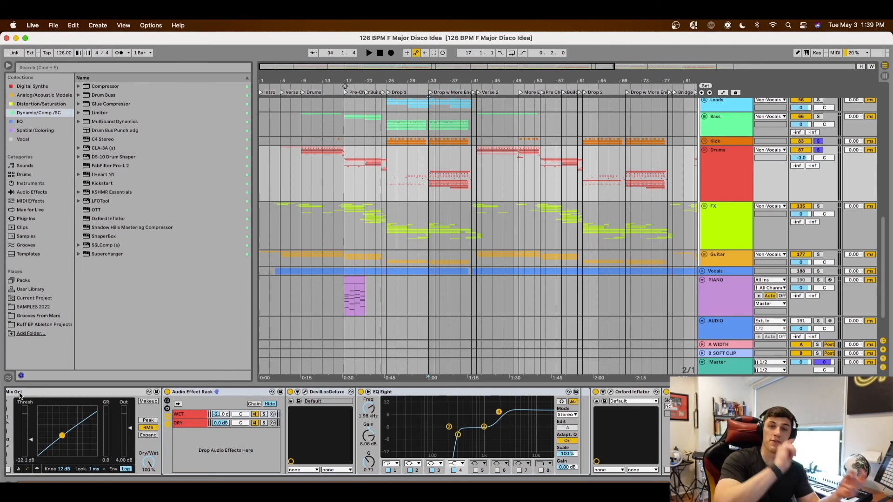
pyautogui.hscroll(10, 19, 395)
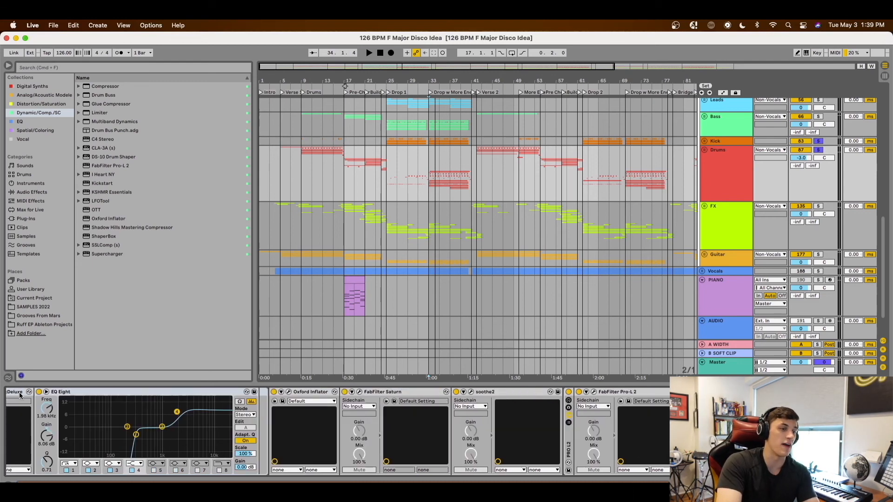